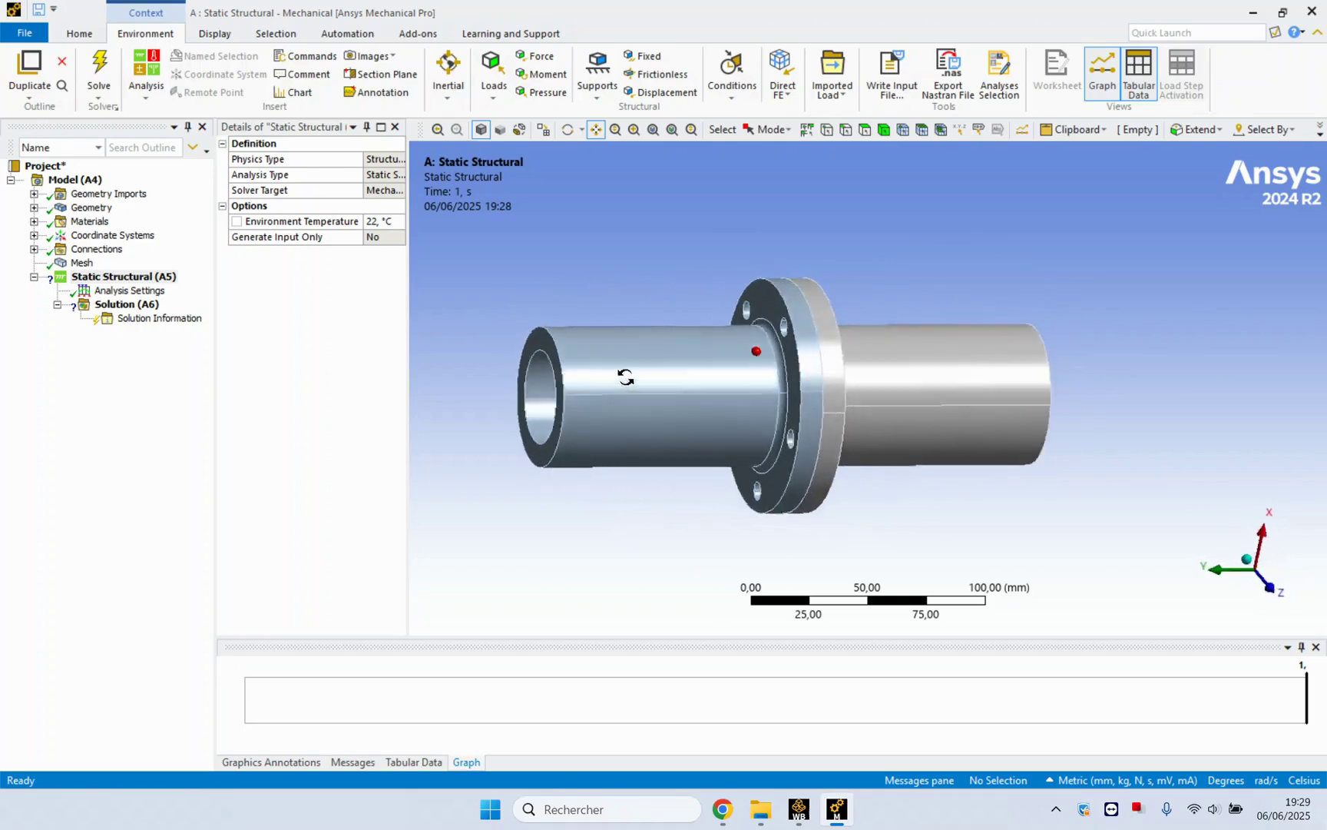
Examine the two-flange assembly and the bonded contact region defined between the two flanges.
{"action": "scroll", "coordinate": [822, 391], "scroll_direction": "up", "scroll_amount": 3}
{"action": "middle_click_drag", "start_coordinate": [772, 314], "coordinate": [764, 346]}
{"action": "scroll", "coordinate": [887, 361], "scroll_direction": "down", "scroll_amount": 1}
{"action": "left_click_drag", "start_coordinate": [732, 324], "coordinate": [782, 327]}
{"action": "scroll", "coordinate": [782, 327], "scroll_direction": "up", "scroll_amount": 2}
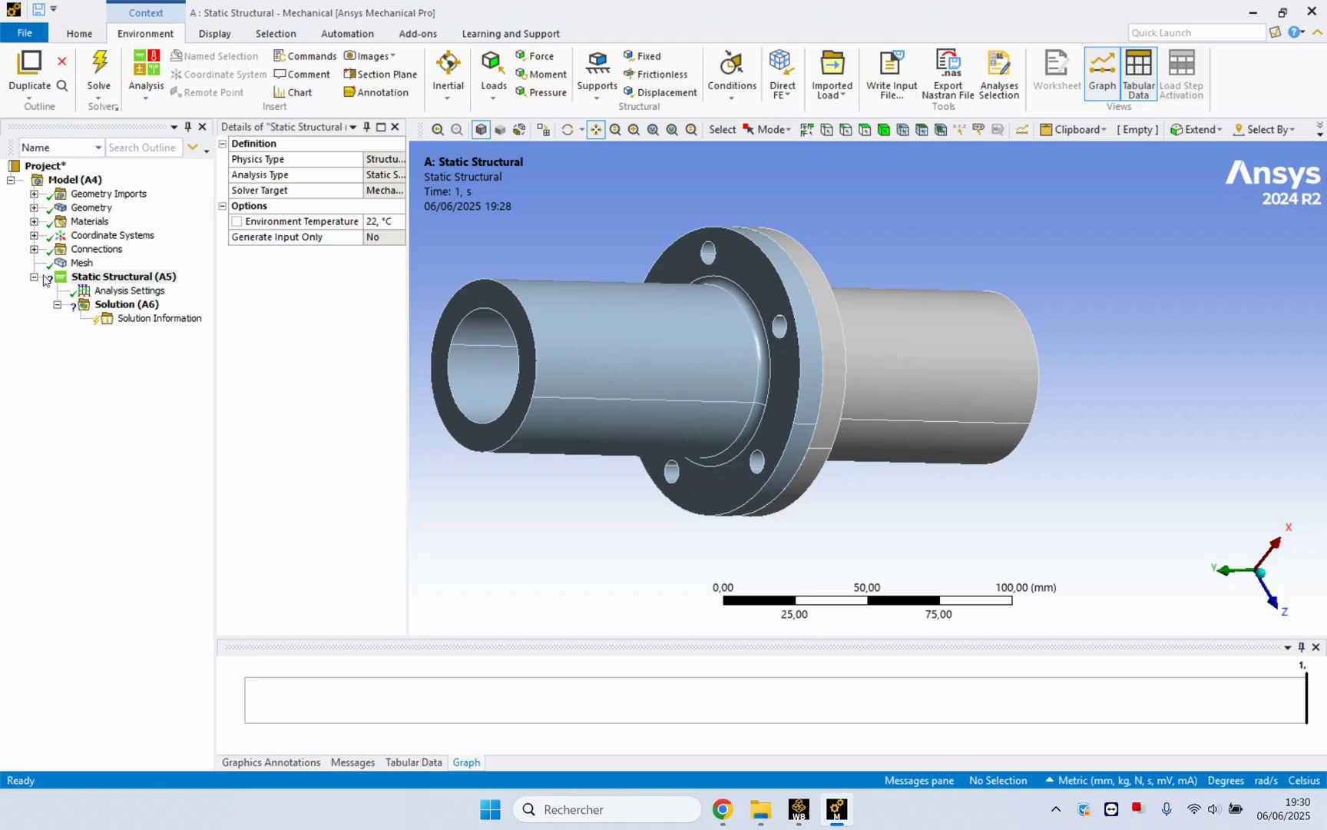
{"action": "left_click", "coordinate": [34, 249]}
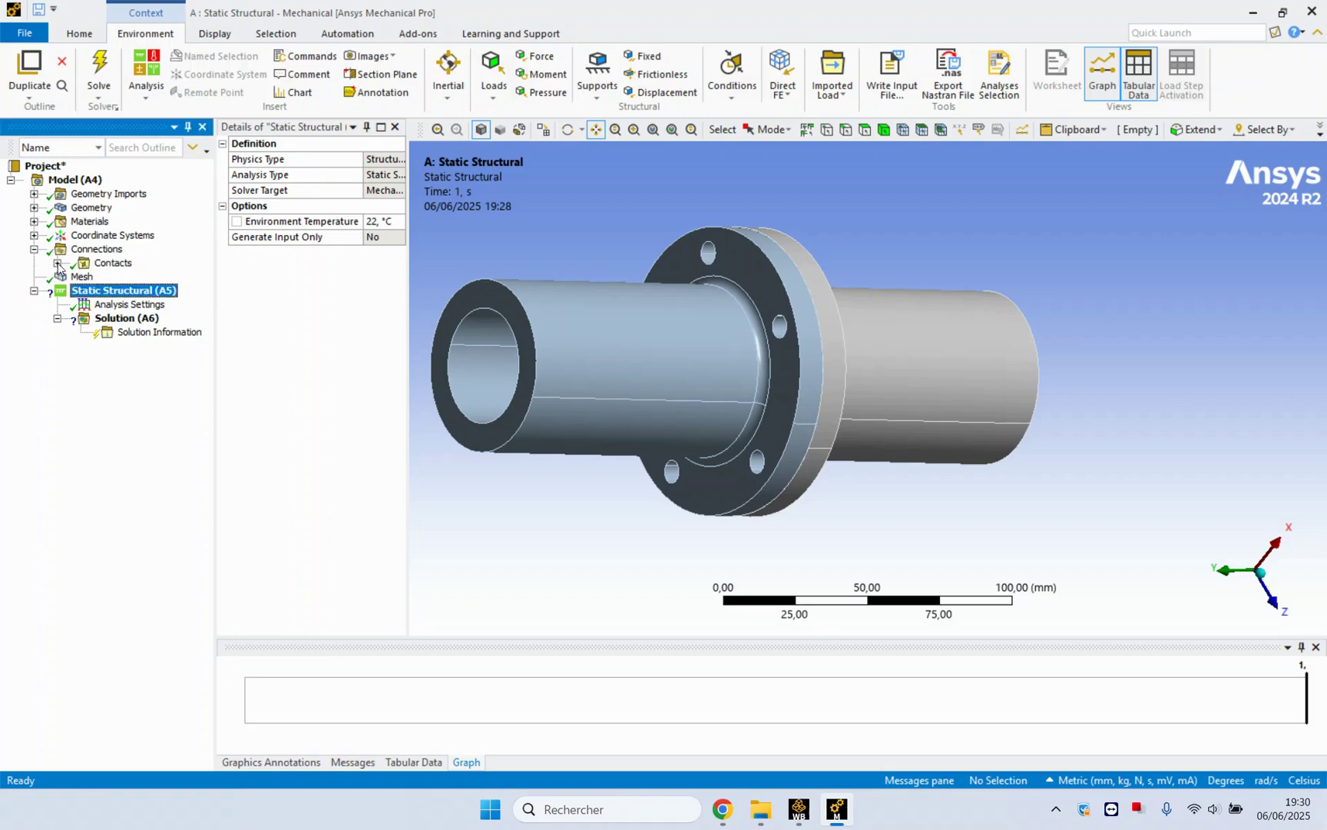
{"action": "left_click", "coordinate": [58, 264]}
{"action": "left_click", "coordinate": [134, 277]}
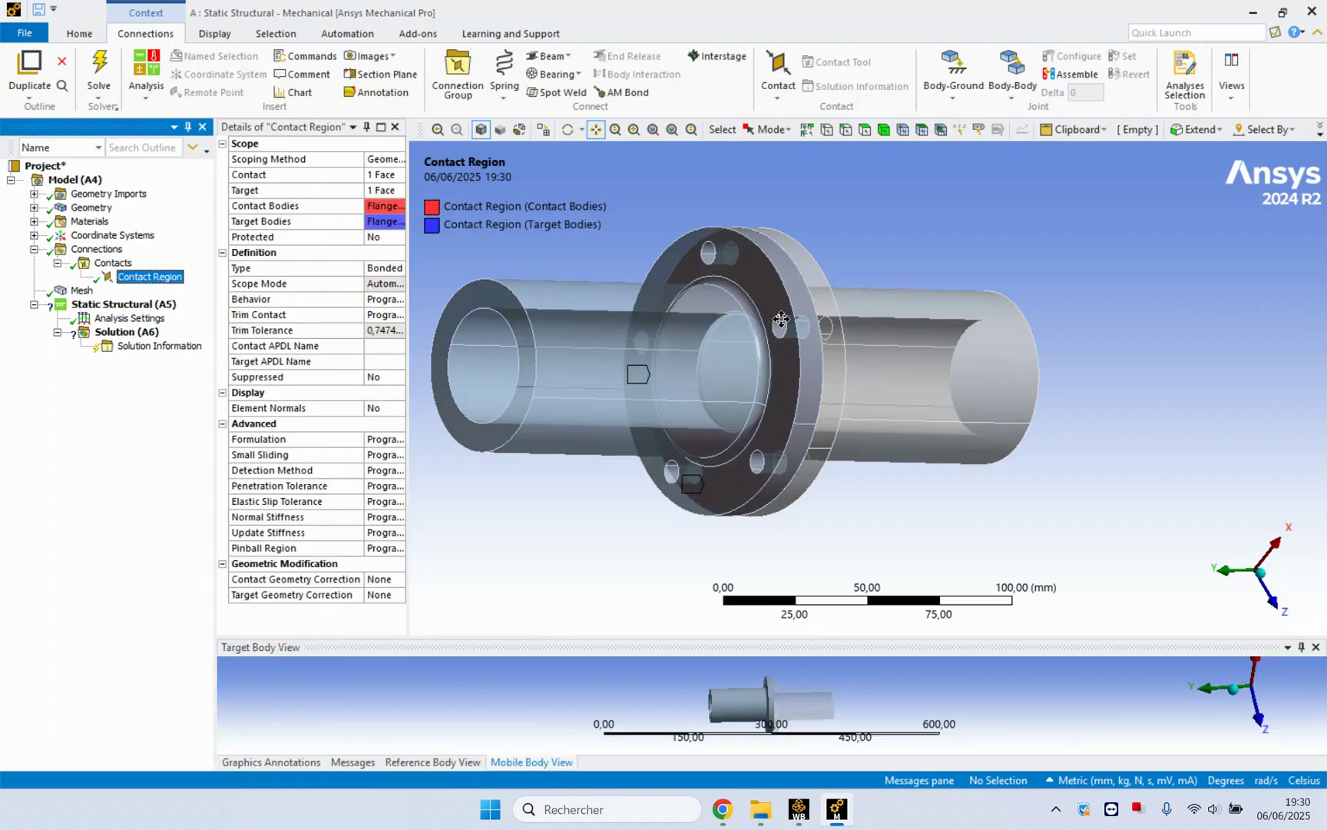
{"action": "middle_click_drag", "start_coordinate": [738, 292], "coordinate": [798, 315]}
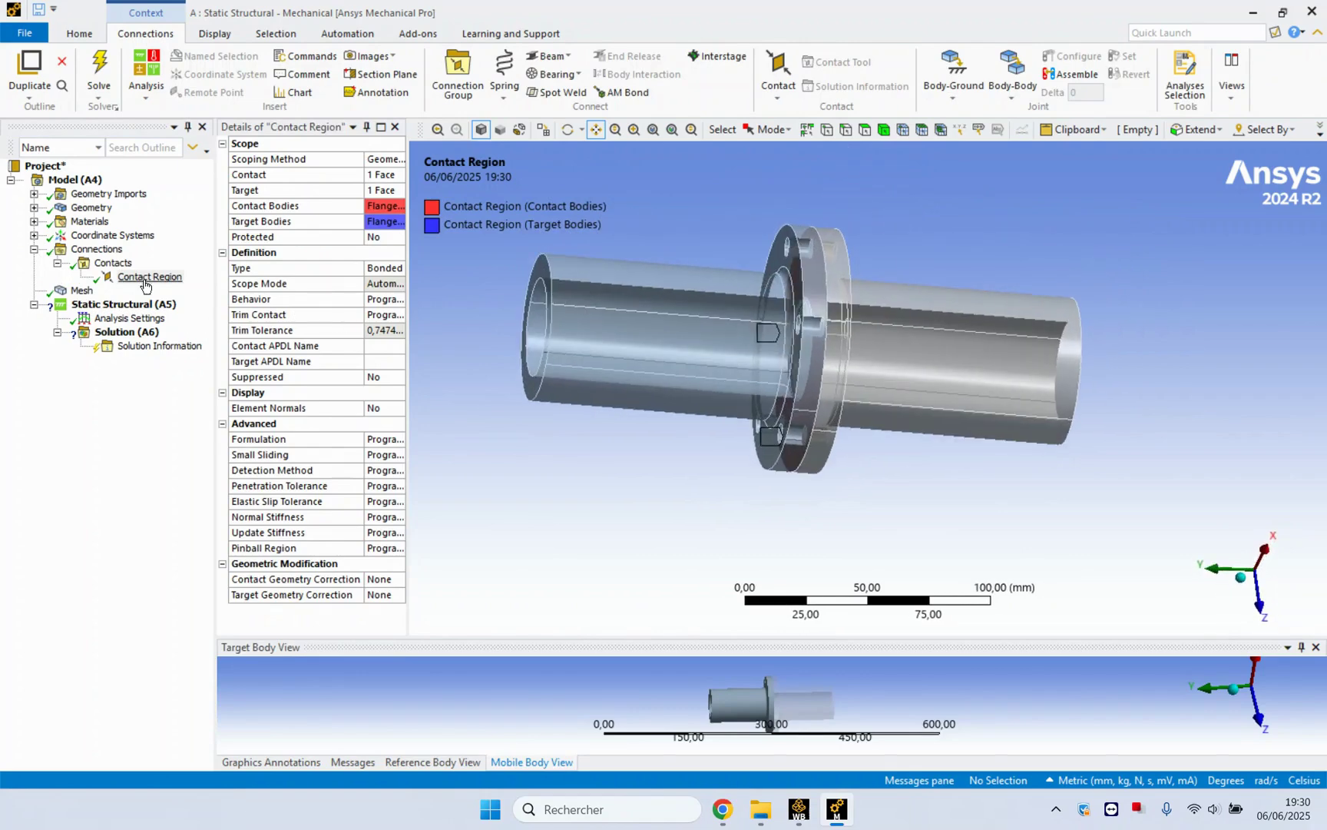
{"action": "left_click", "coordinate": [58, 263]}
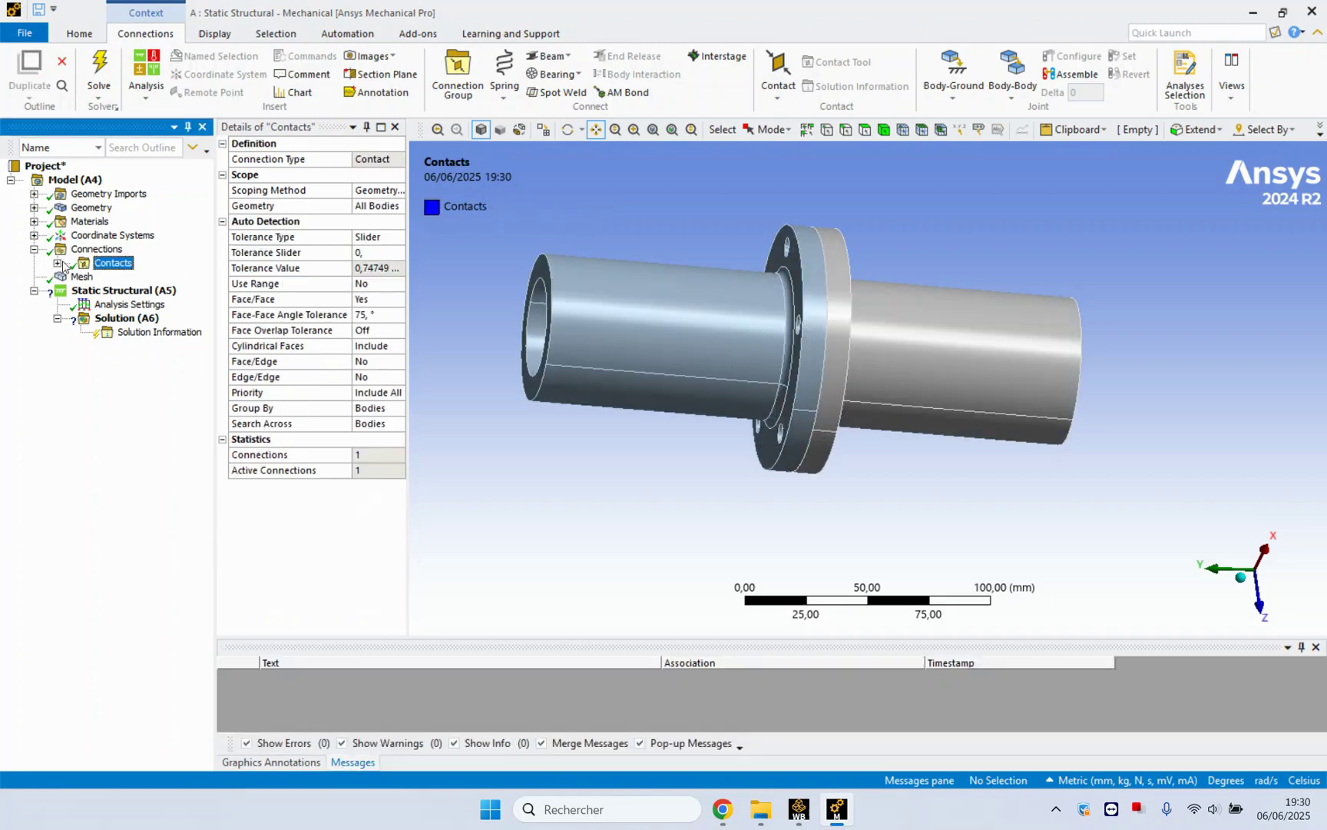
{"action": "right_click", "coordinate": [90, 265]}
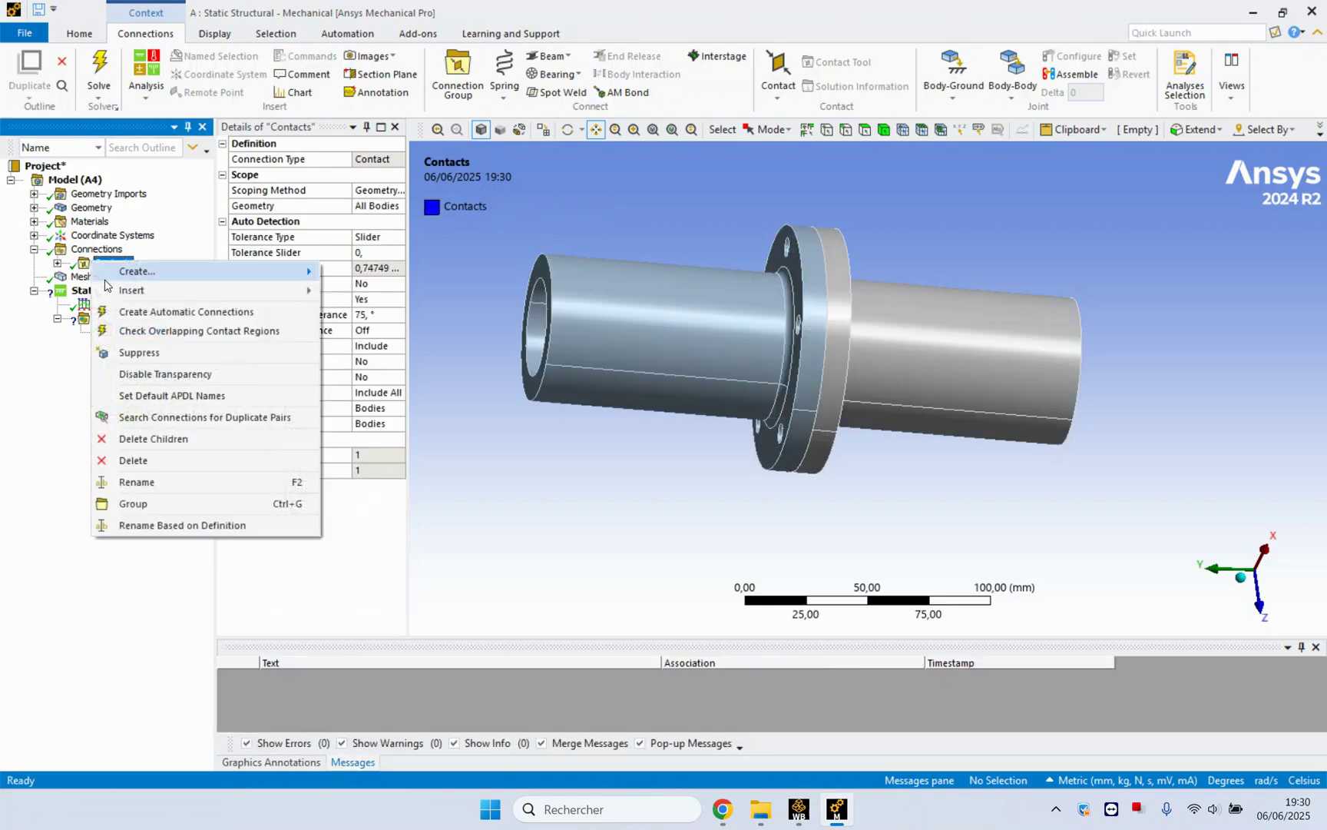
{"action": "left_click", "coordinate": [37, 271]}
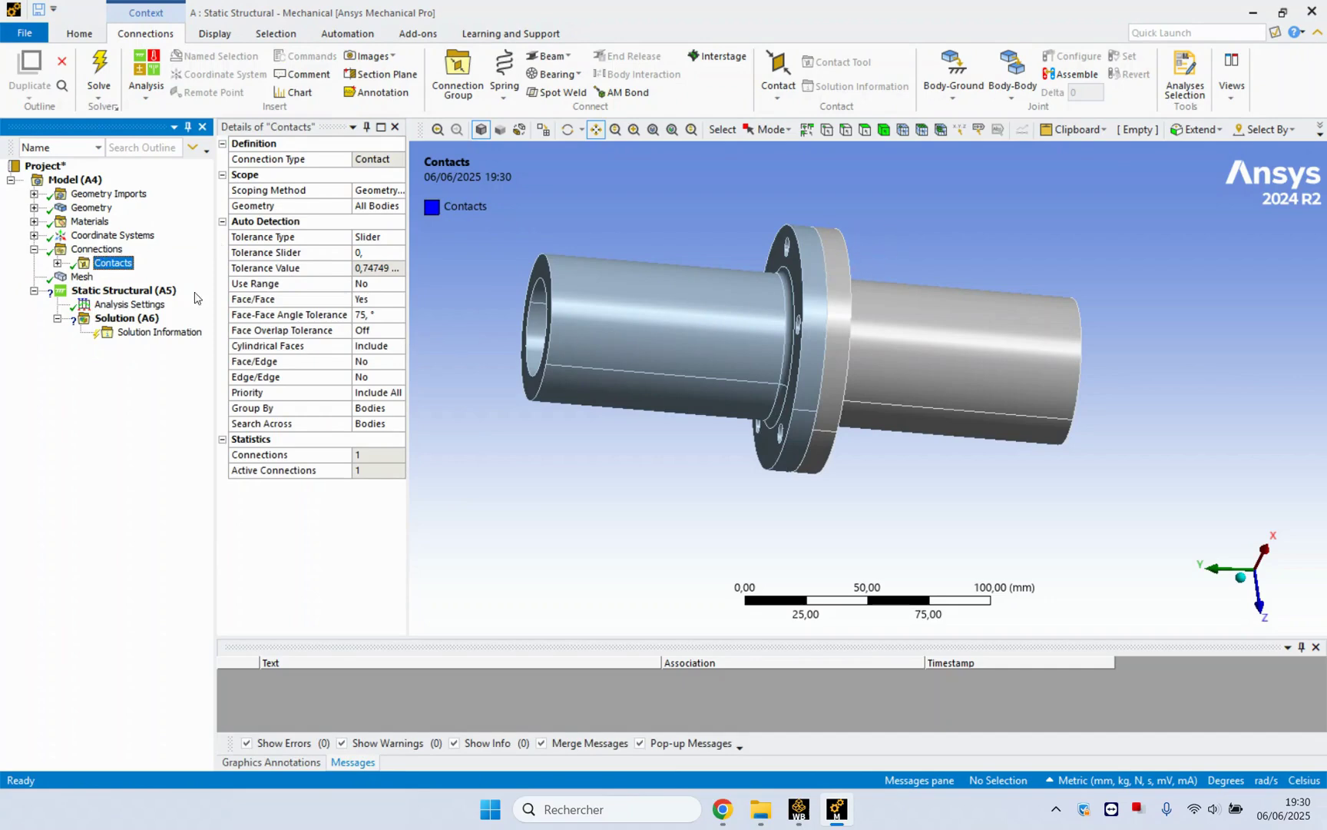
Insert a beam connection under Connections.
{"action": "right_click", "coordinate": [108, 251]}
{"action": "mouse_move", "coordinate": [140, 262]}
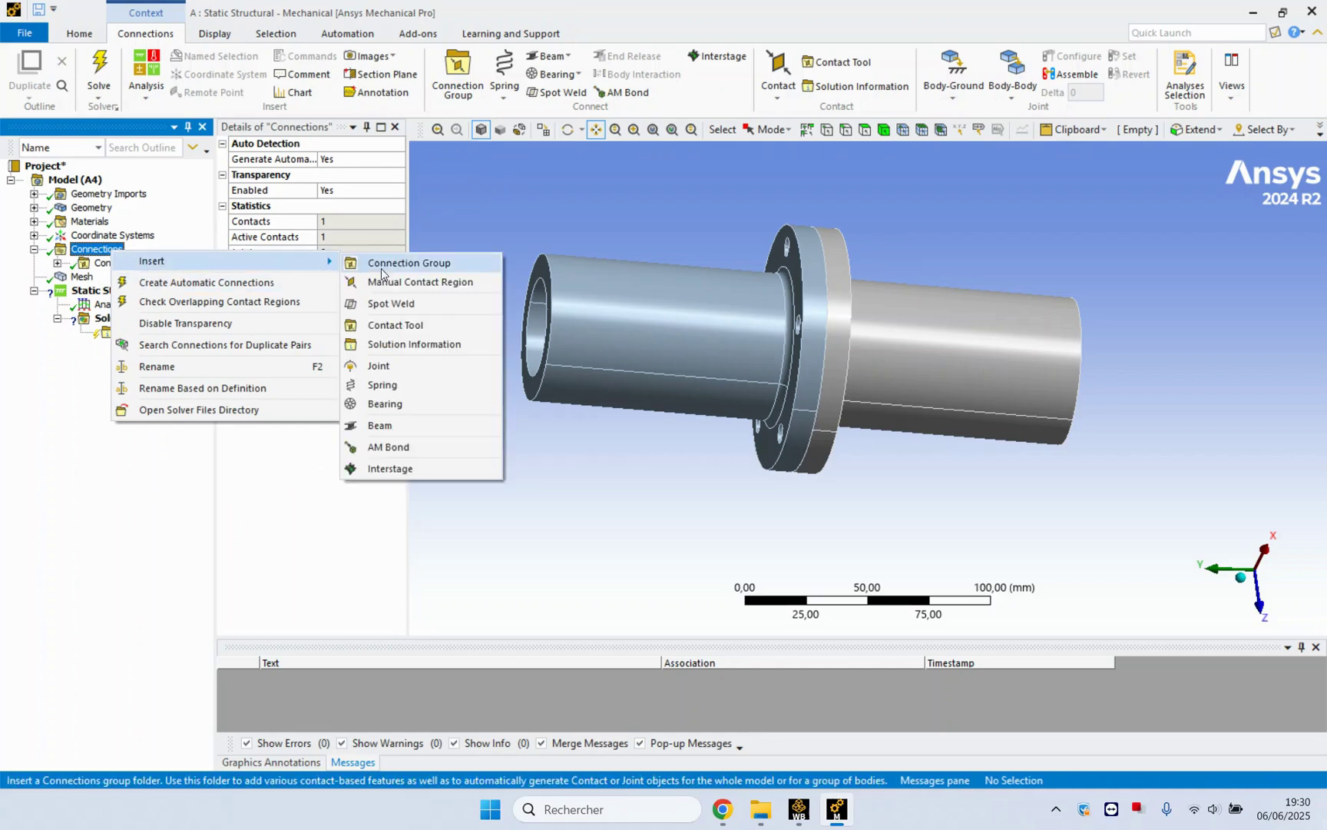
{"action": "left_click", "coordinate": [399, 425]}
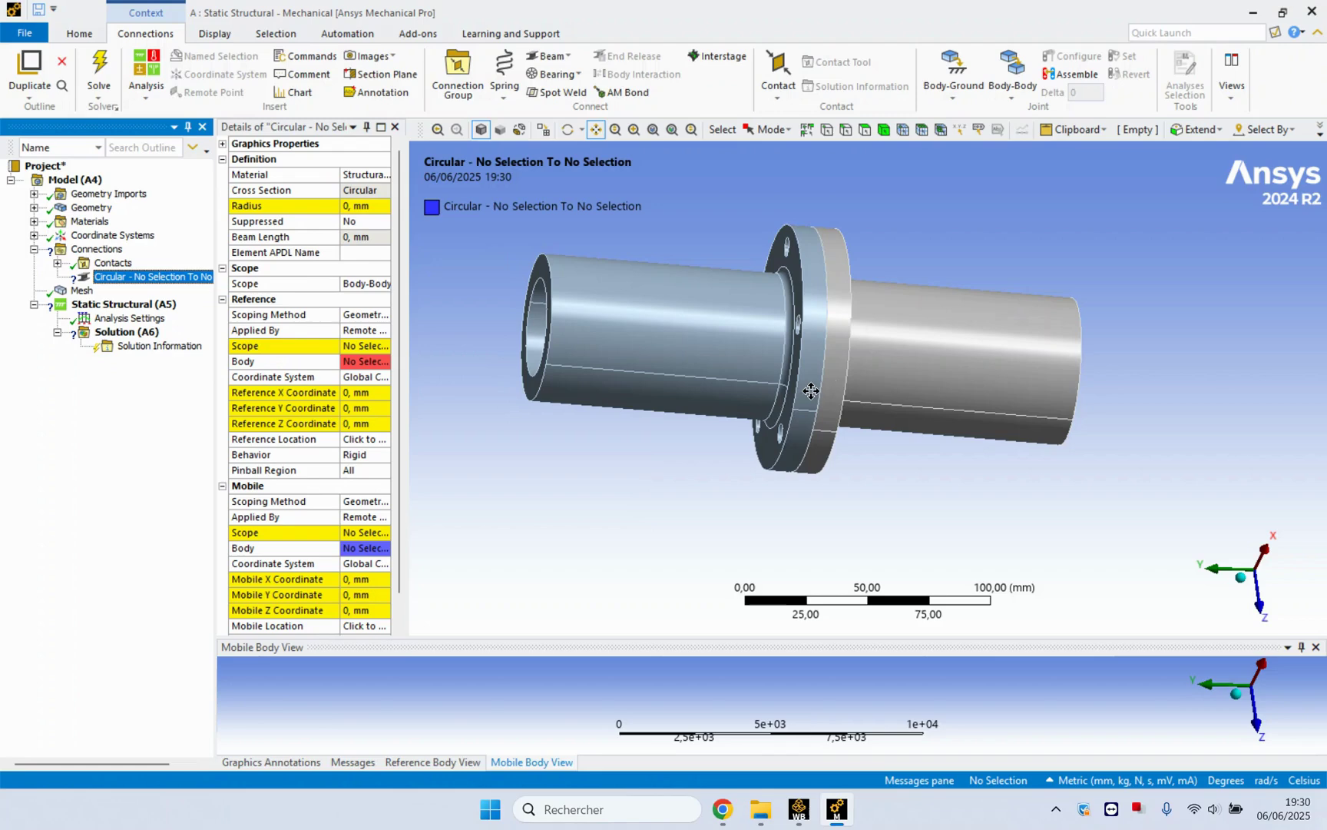
Scope the beam's reference side to both edges of one bolt hole on the grey flange's outer face.
{"action": "middle_click_drag", "start_coordinate": [839, 338], "coordinate": [653, 310]}
{"action": "scroll", "coordinate": [809, 307], "scroll_direction": "up", "scroll_amount": 3}
{"action": "left_click_drag", "start_coordinate": [830, 293], "coordinate": [772, 333]}
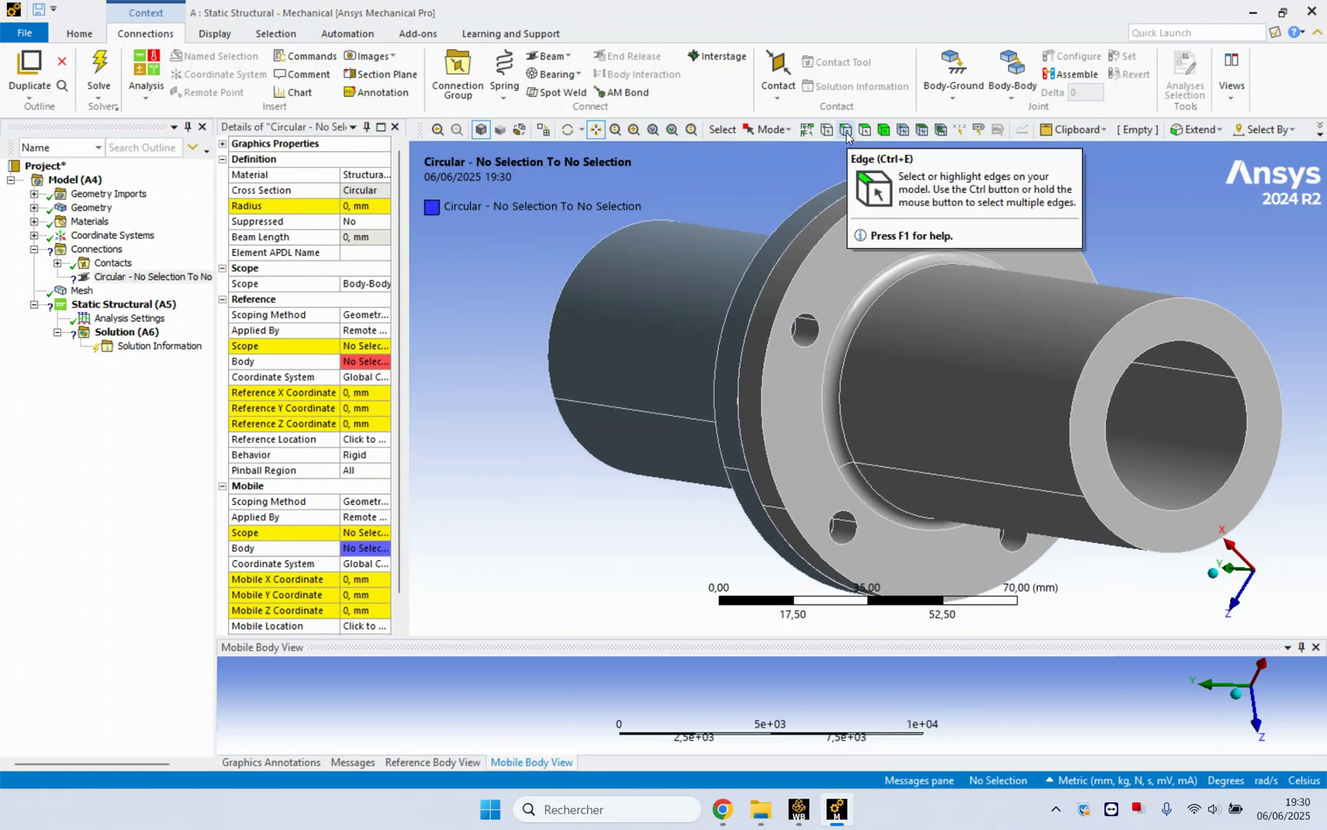
{"action": "left_click", "coordinate": [846, 131]}
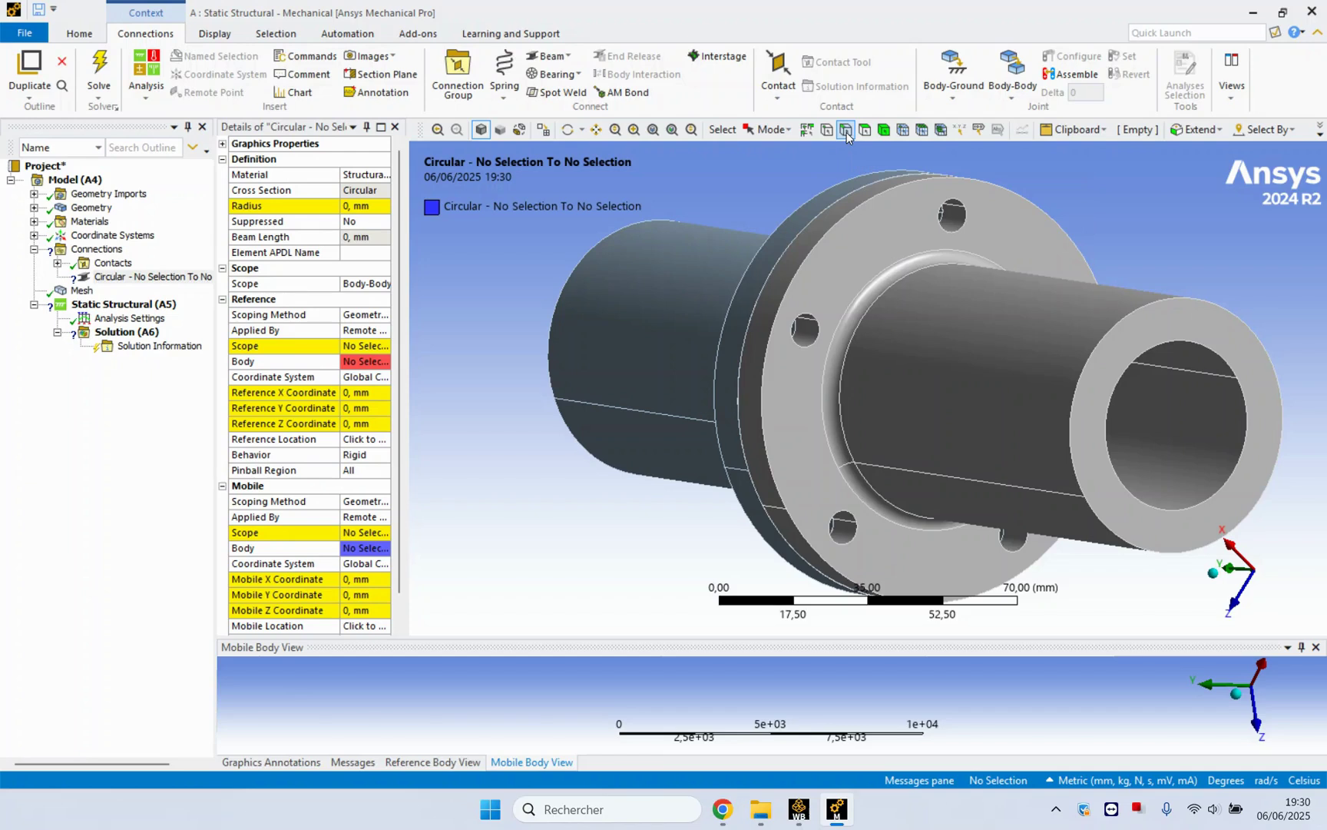
{"action": "left_click", "coordinate": [807, 319]}
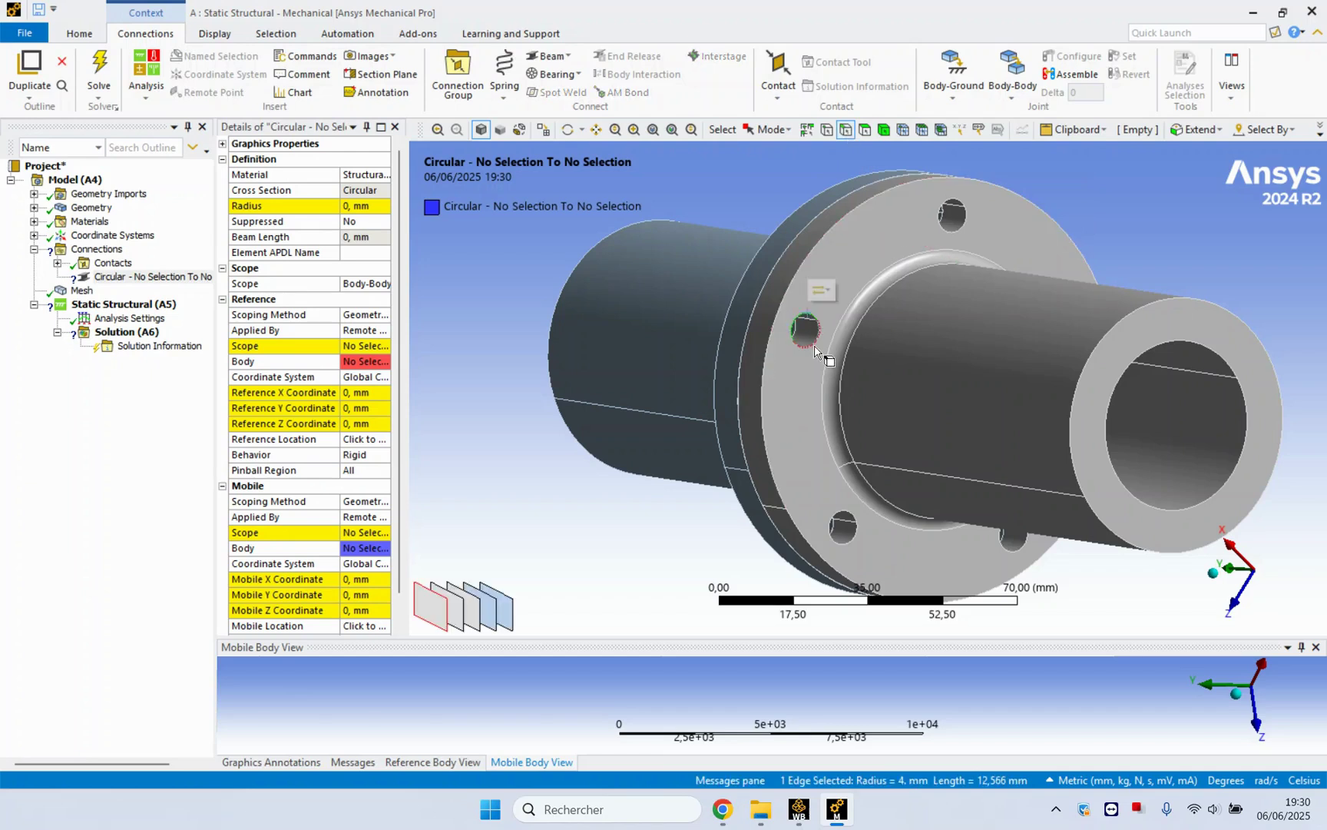
{"action": "left_click", "coordinate": [816, 351], "text": "ctrl"}
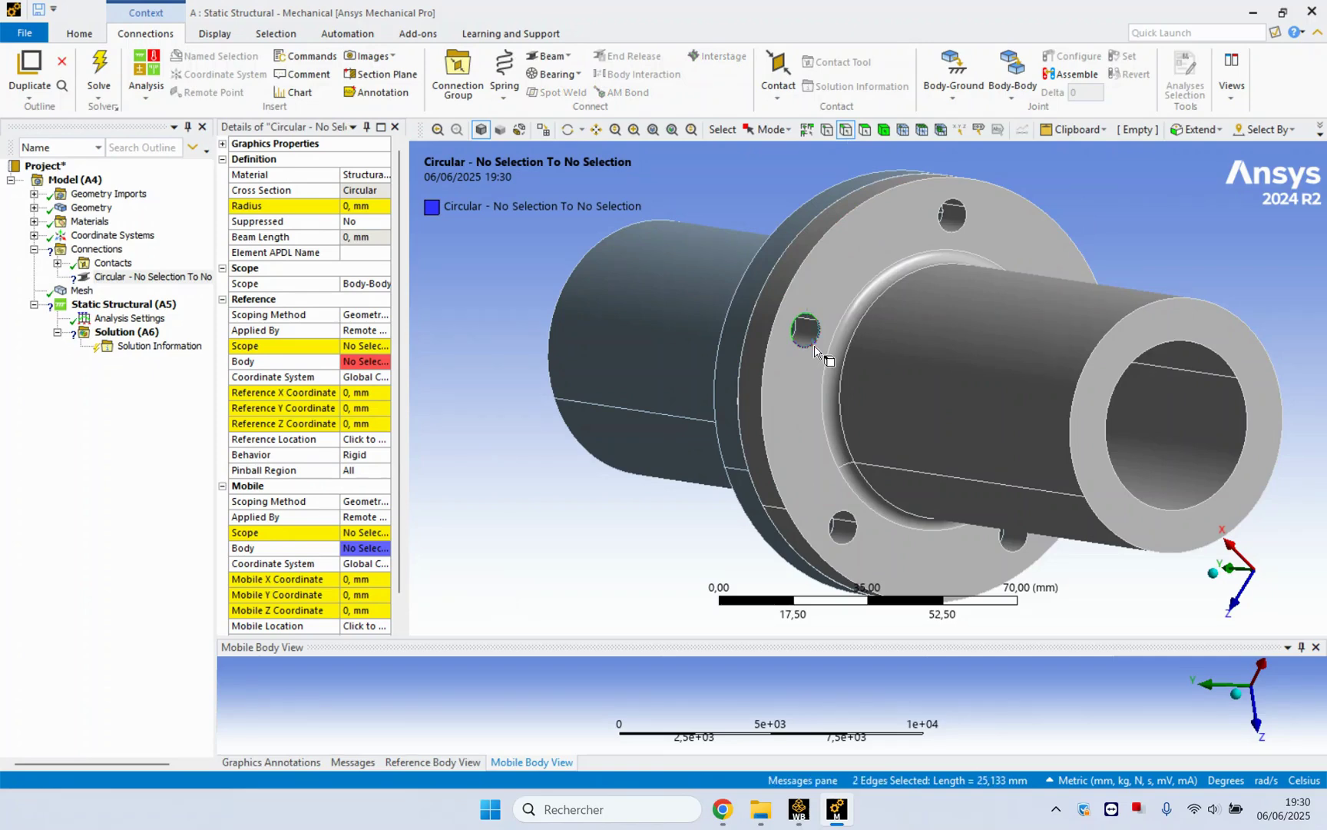
{"action": "left_click", "coordinate": [827, 324]}
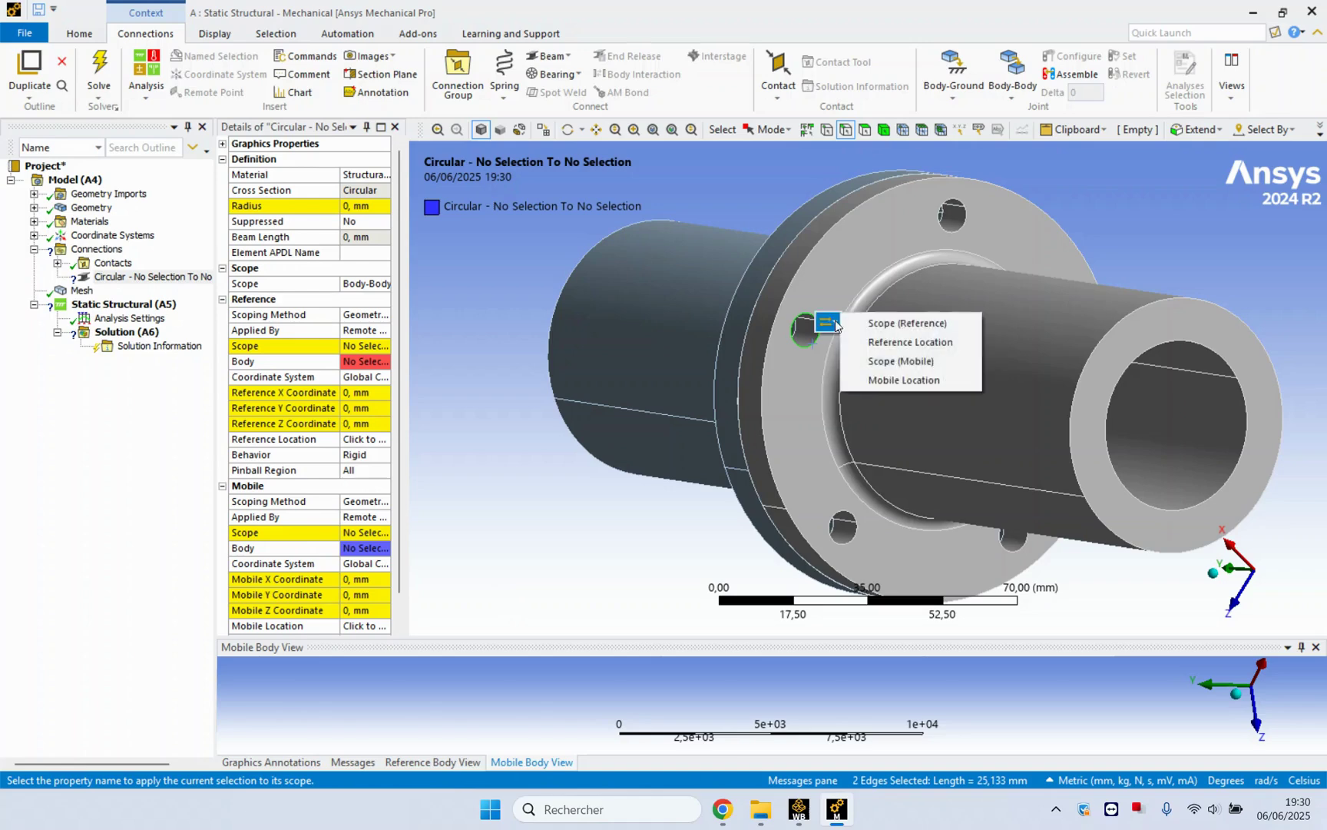
{"action": "left_click", "coordinate": [871, 322]}
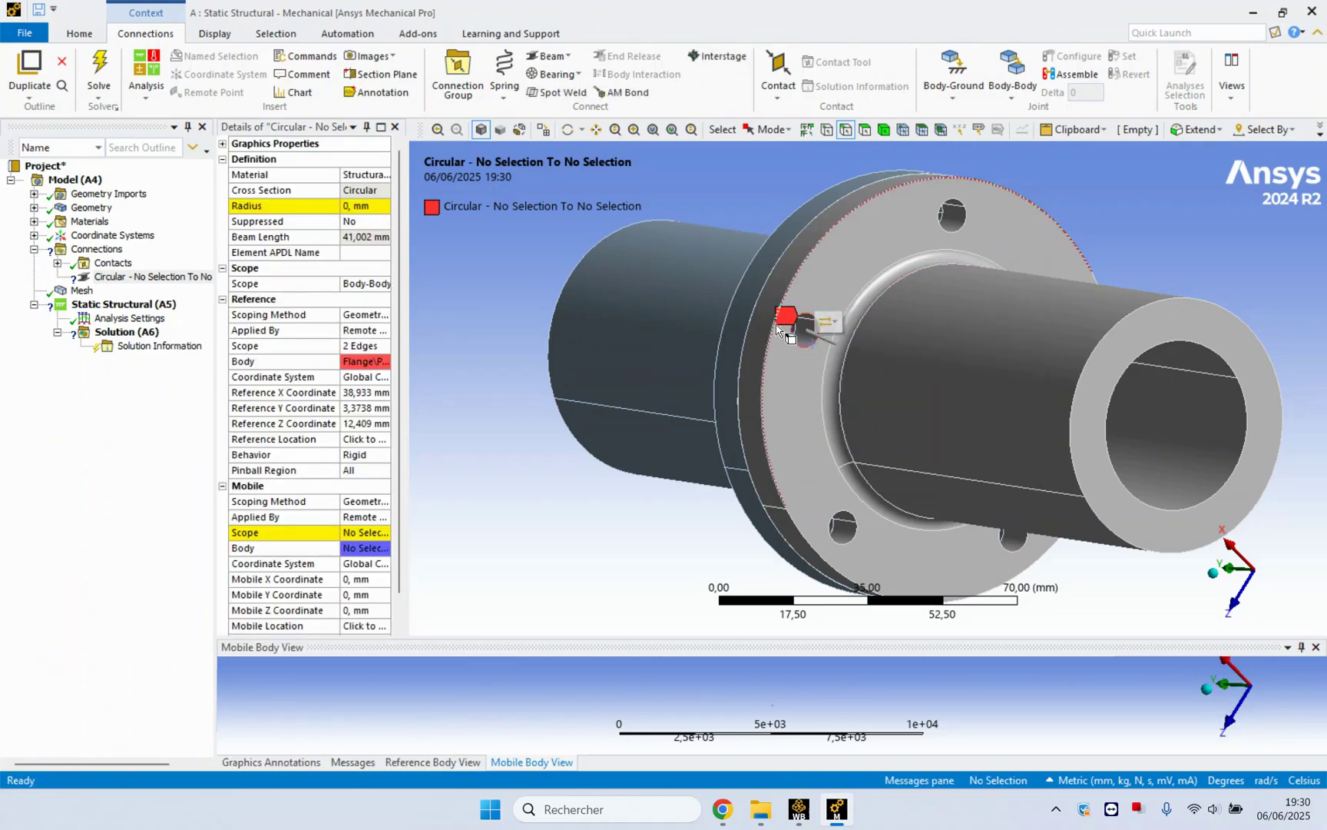
Scope the beam's mobile side to both edges of the matching bolt hole on the blue flange's outer face.
{"action": "middle_click_drag", "start_coordinate": [778, 329], "coordinate": [1123, 358]}
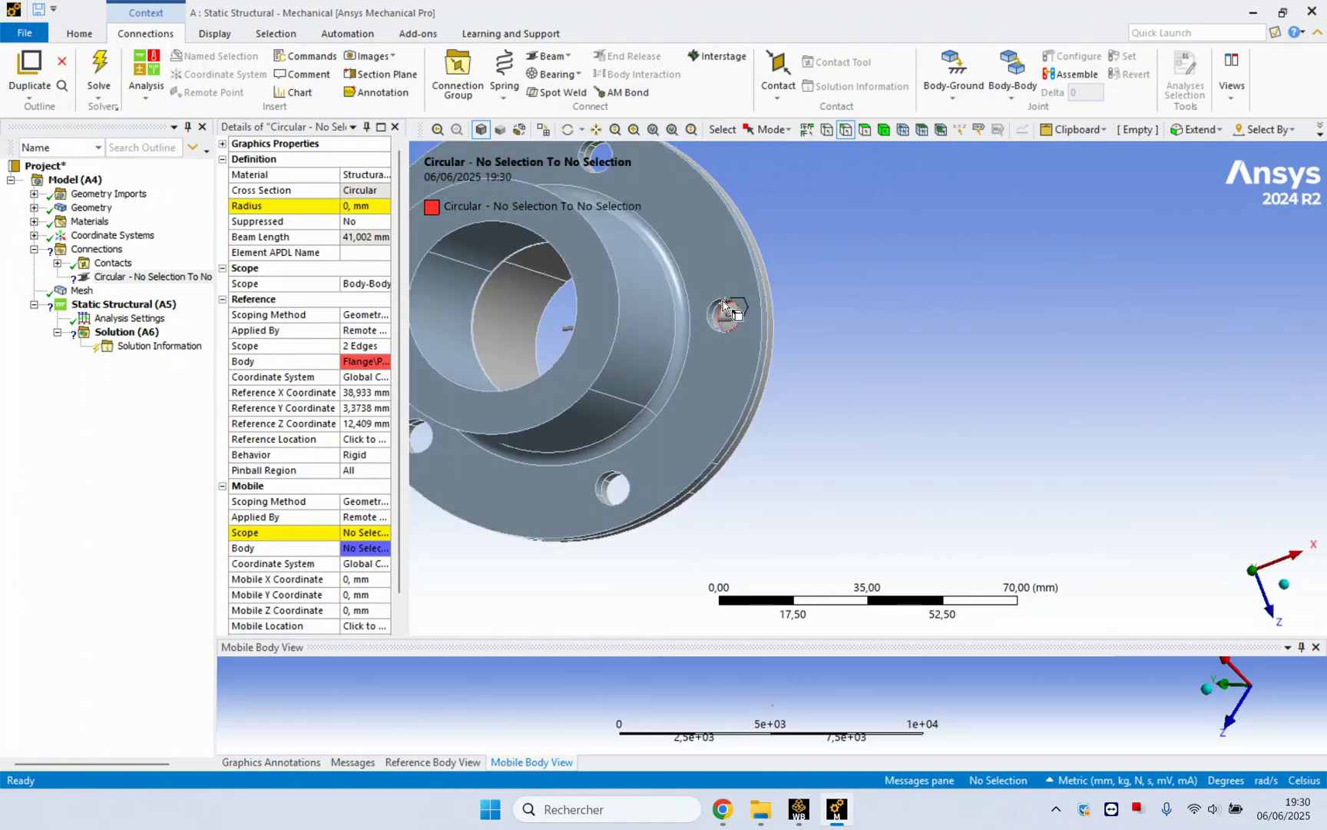
{"action": "left_click", "coordinate": [725, 306]}
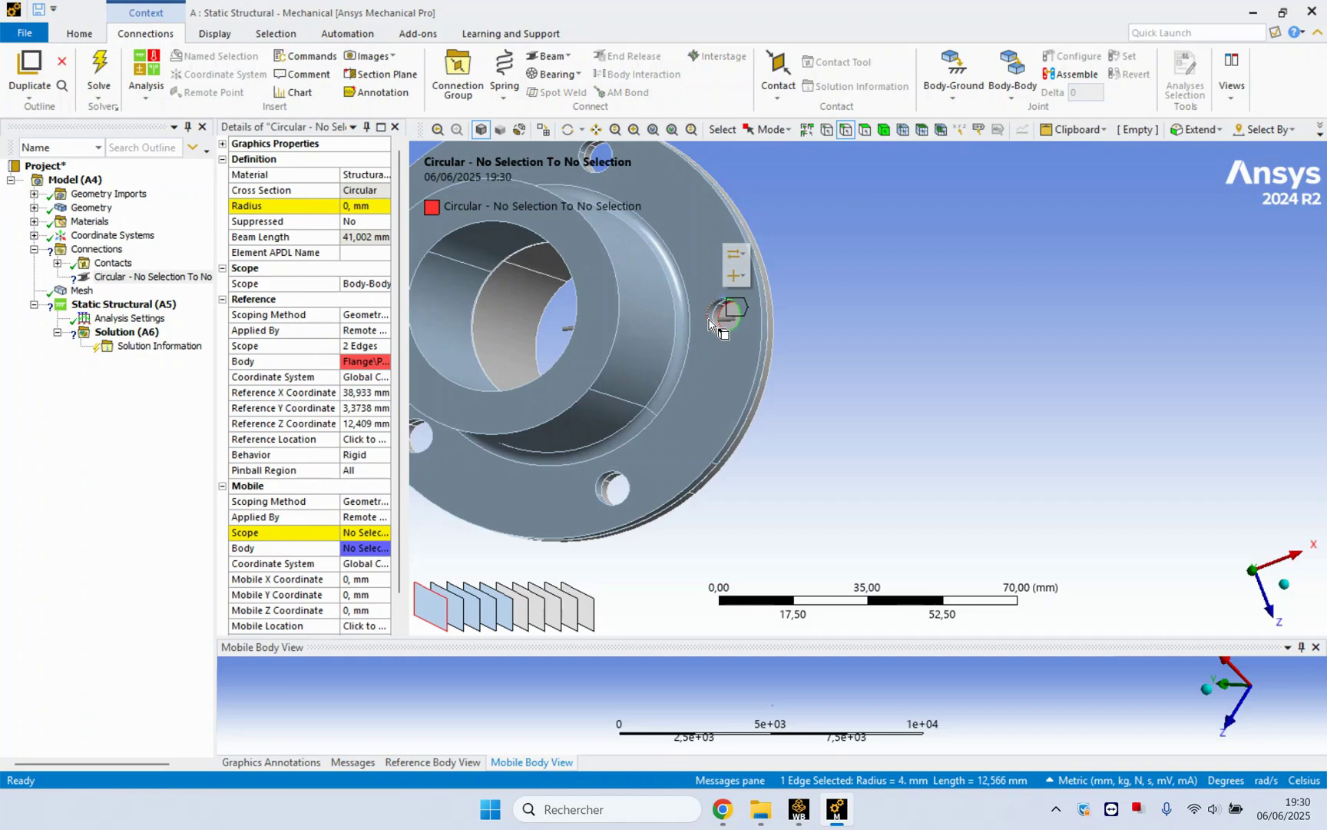
{"action": "left_click", "coordinate": [709, 321], "text": "ctrl"}
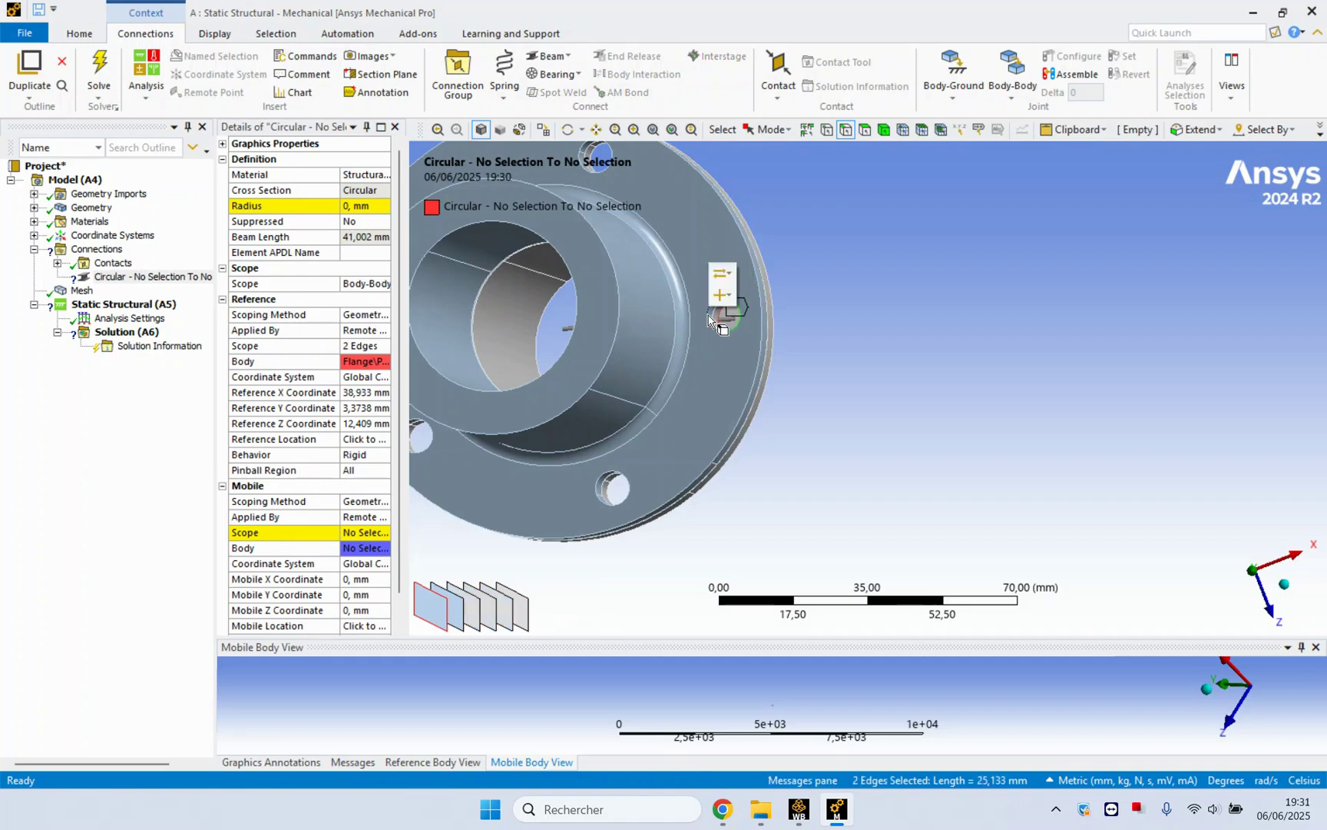
{"action": "left_click", "coordinate": [720, 278]}
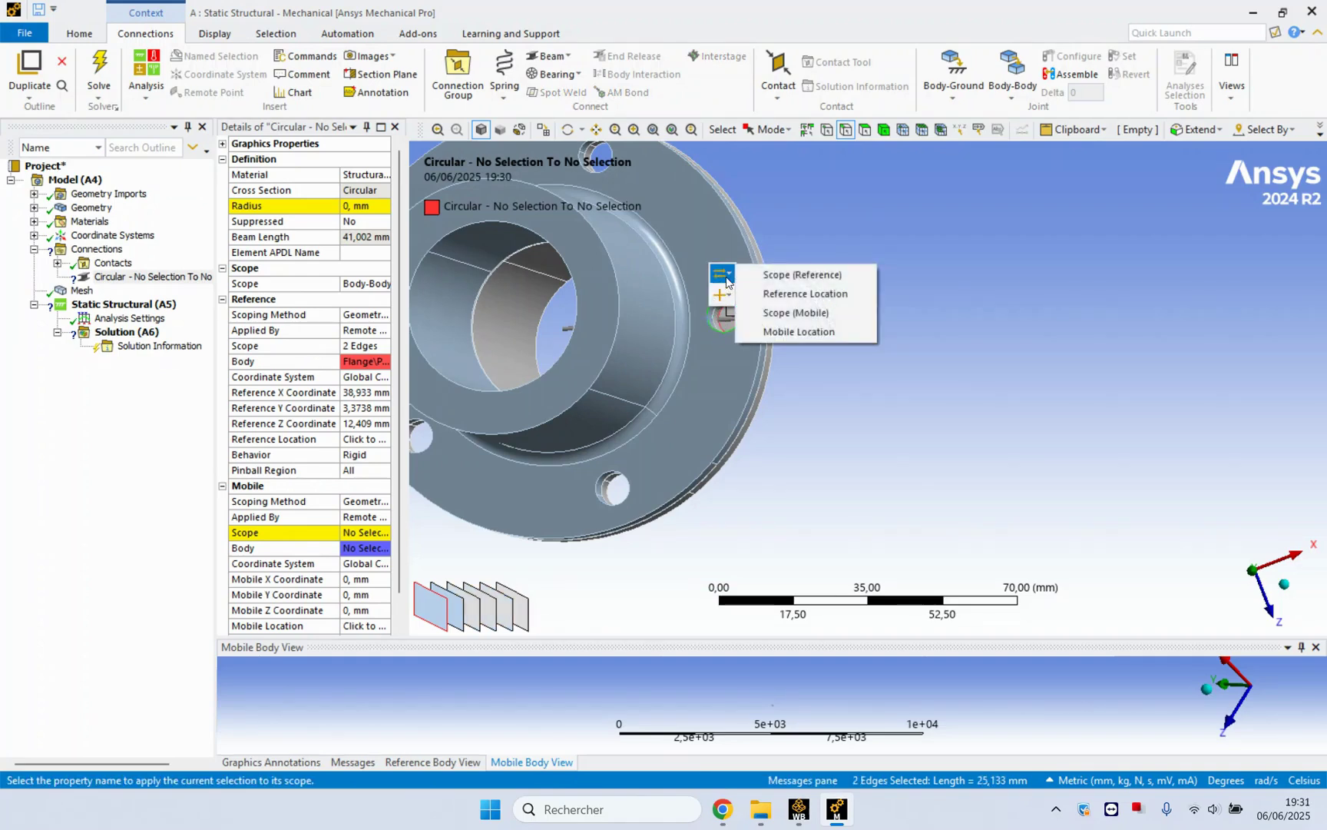
{"action": "left_click", "coordinate": [774, 311]}
{"action": "scroll", "coordinate": [734, 320], "scroll_direction": "up", "scroll_amount": 1}
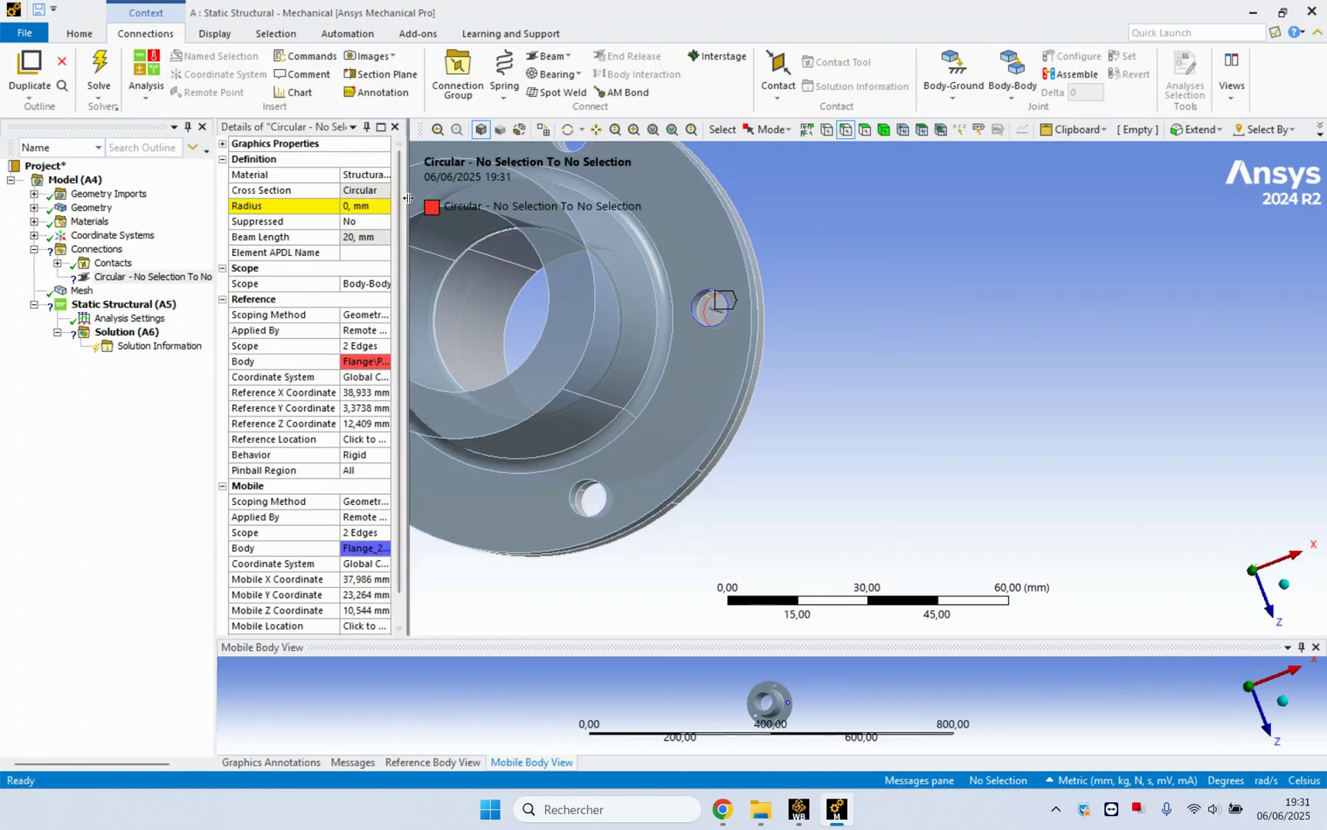
Set the beam's radius to 4 mm and check how it fills the bolt hole.
{"action": "left_click_drag", "start_coordinate": [405, 201], "coordinate": [486, 201]}
{"action": "scroll", "coordinate": [669, 161], "scroll_direction": "down", "scroll_amount": 2}
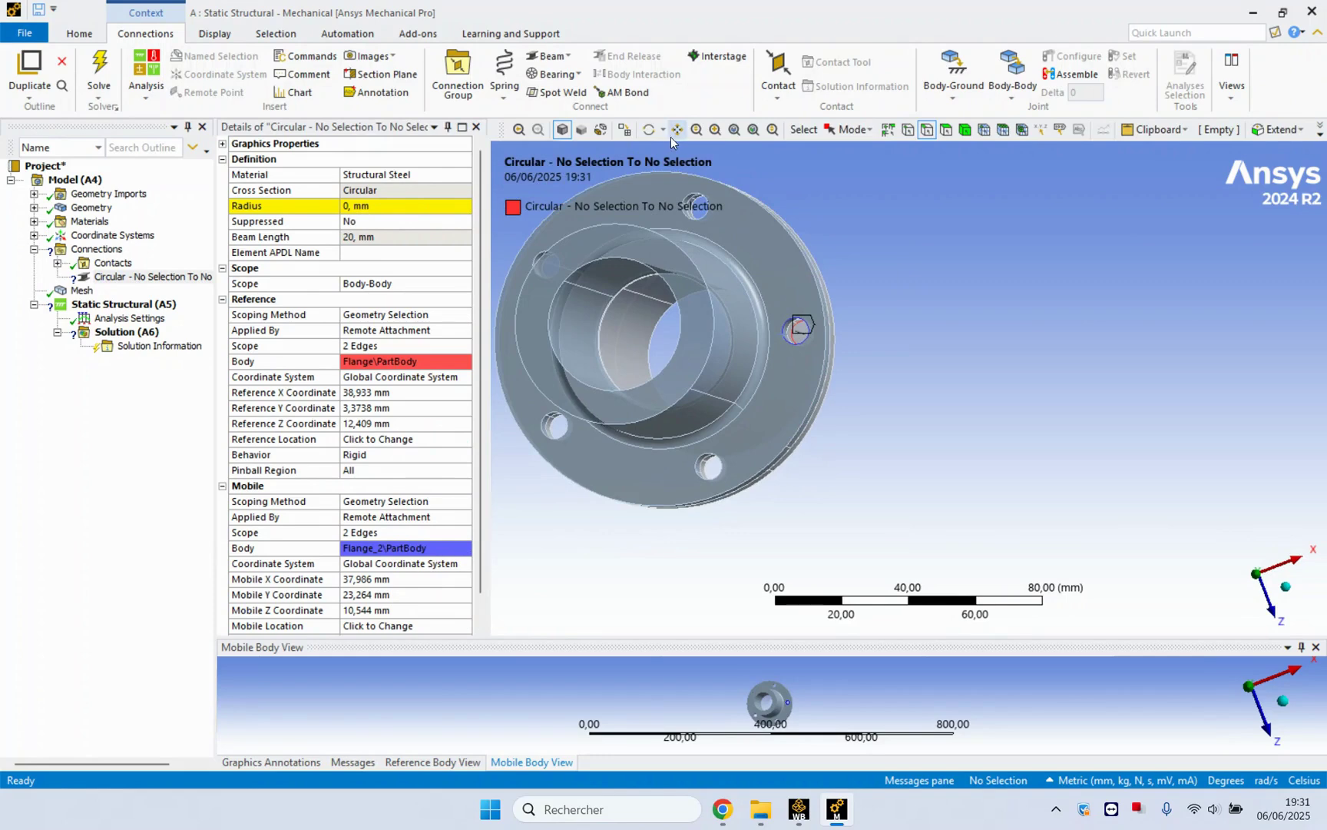
{"action": "left_click", "coordinate": [671, 134]}
{"action": "left_click_drag", "start_coordinate": [663, 265], "coordinate": [805, 320]}
{"action": "scroll", "coordinate": [803, 283], "scroll_direction": "up", "scroll_amount": 1}
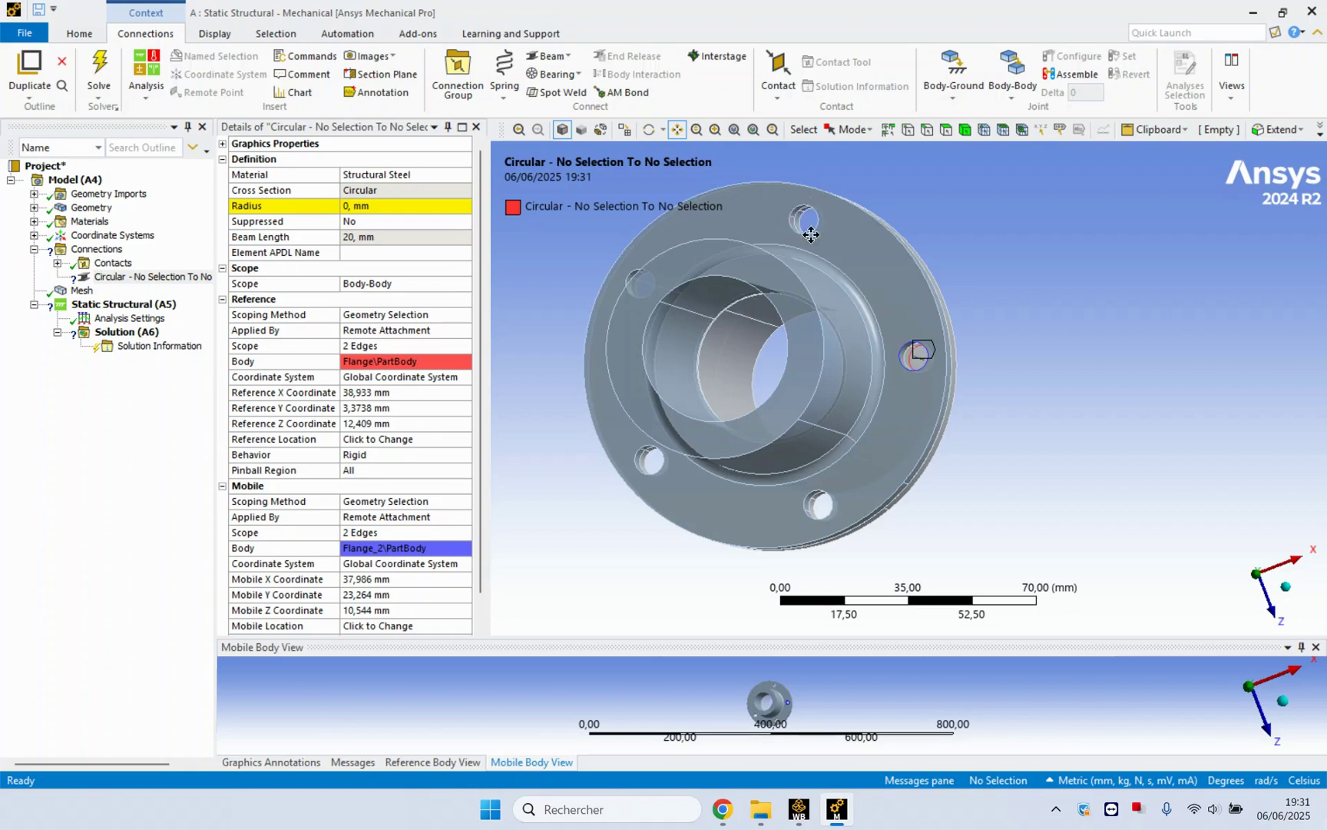
{"action": "left_click", "coordinate": [368, 209]}
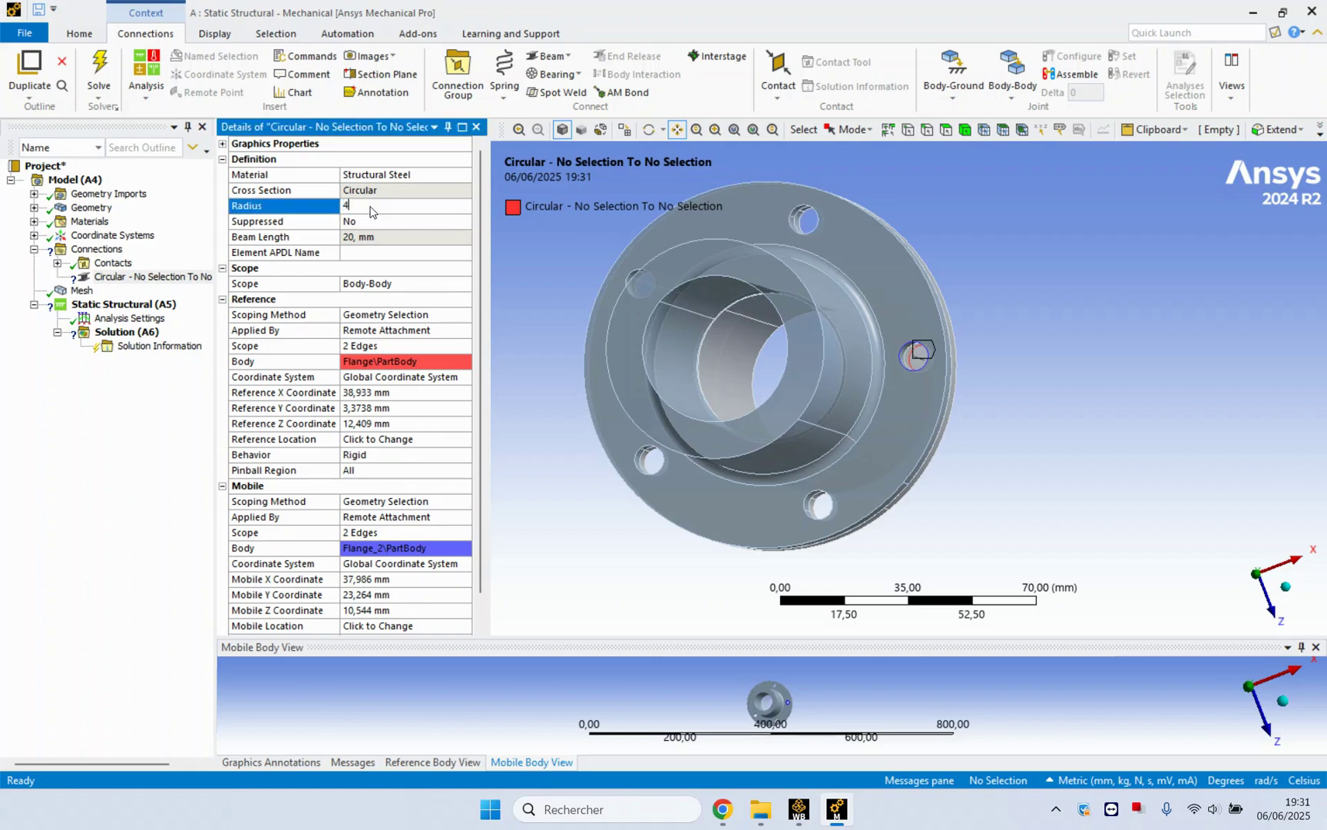
{"action": "key", "text": "Return"}
{"action": "scroll", "coordinate": [925, 307], "scroll_direction": "up", "scroll_amount": 10}
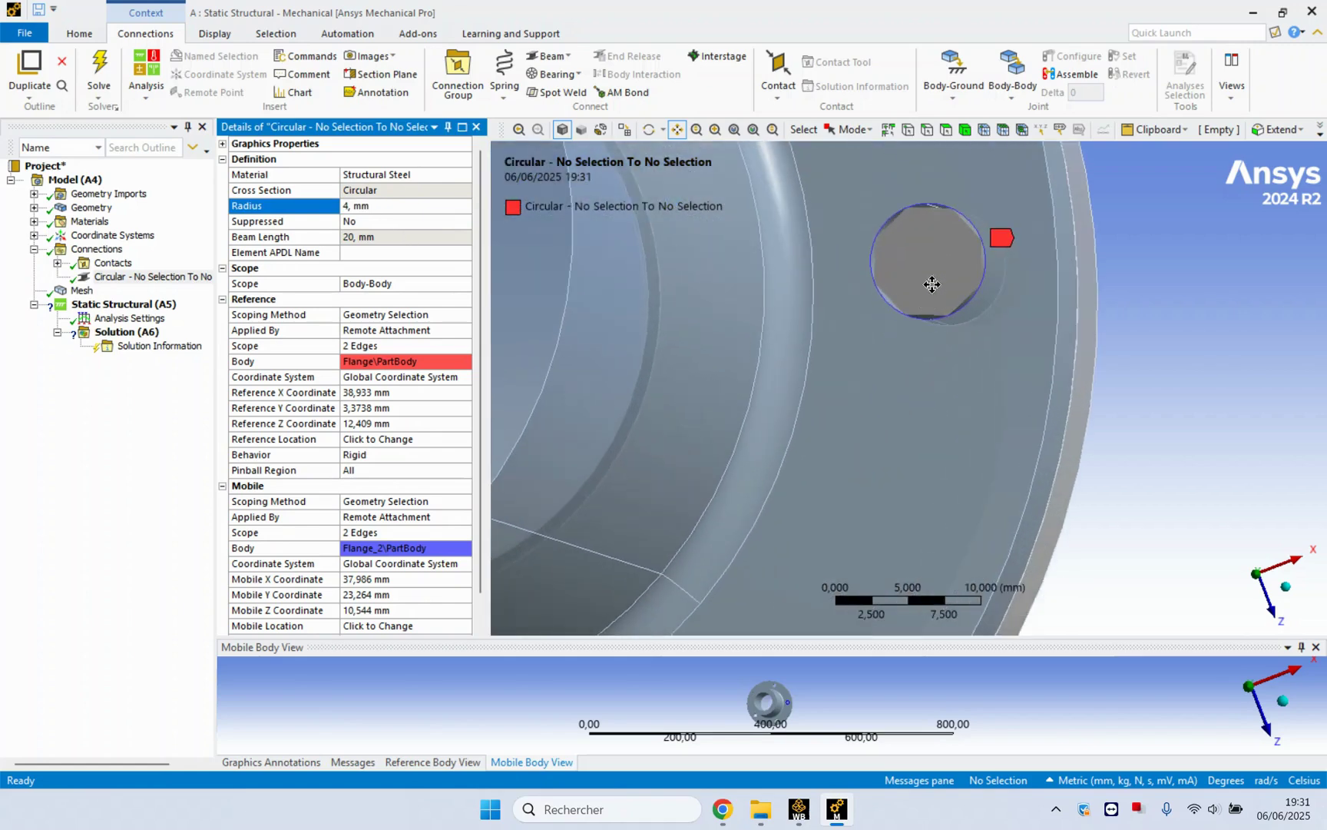
{"action": "middle_click_drag", "start_coordinate": [970, 245], "coordinate": [955, 242]}
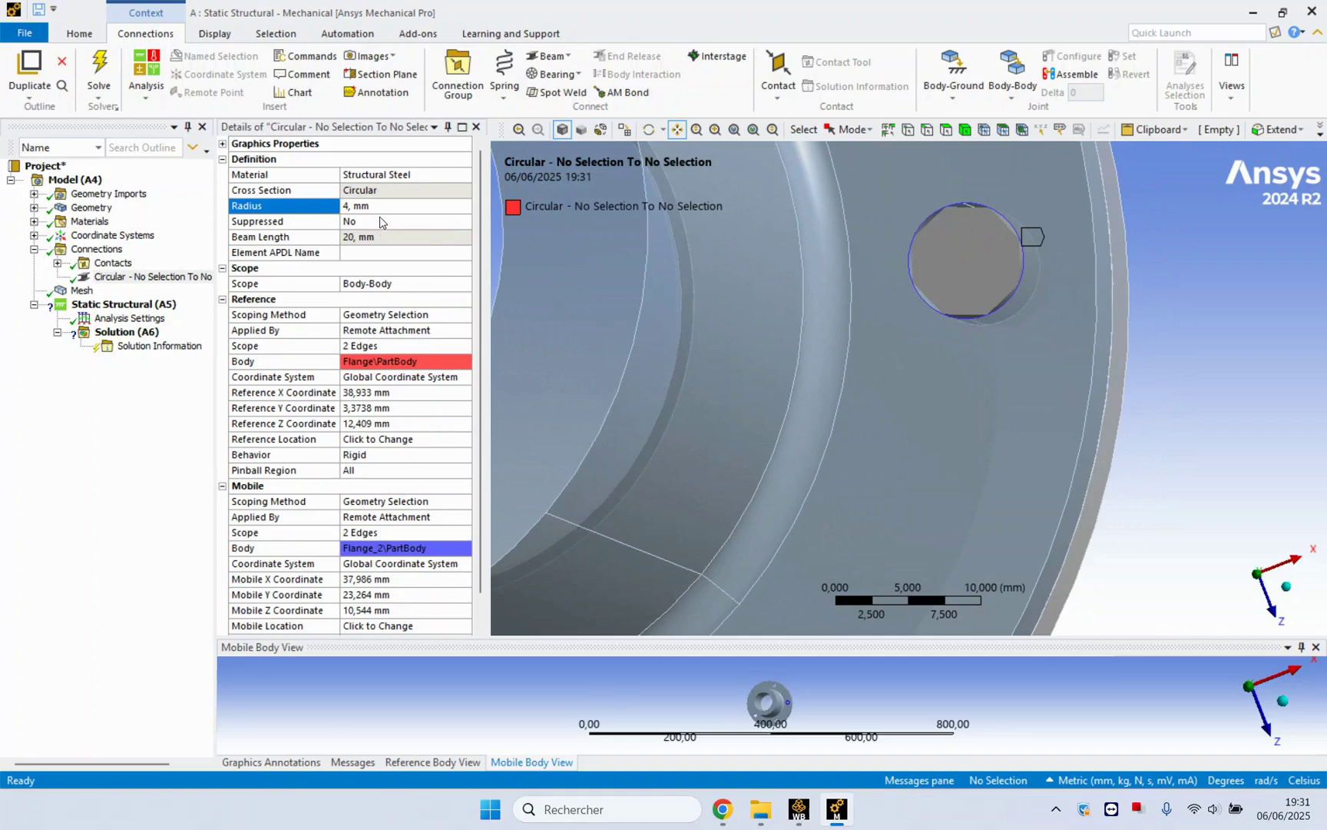
Insert a second beam connection for the next bolt hole of the flange joint.
{"action": "scroll", "coordinate": [1043, 265], "scroll_direction": "down", "scroll_amount": 8}
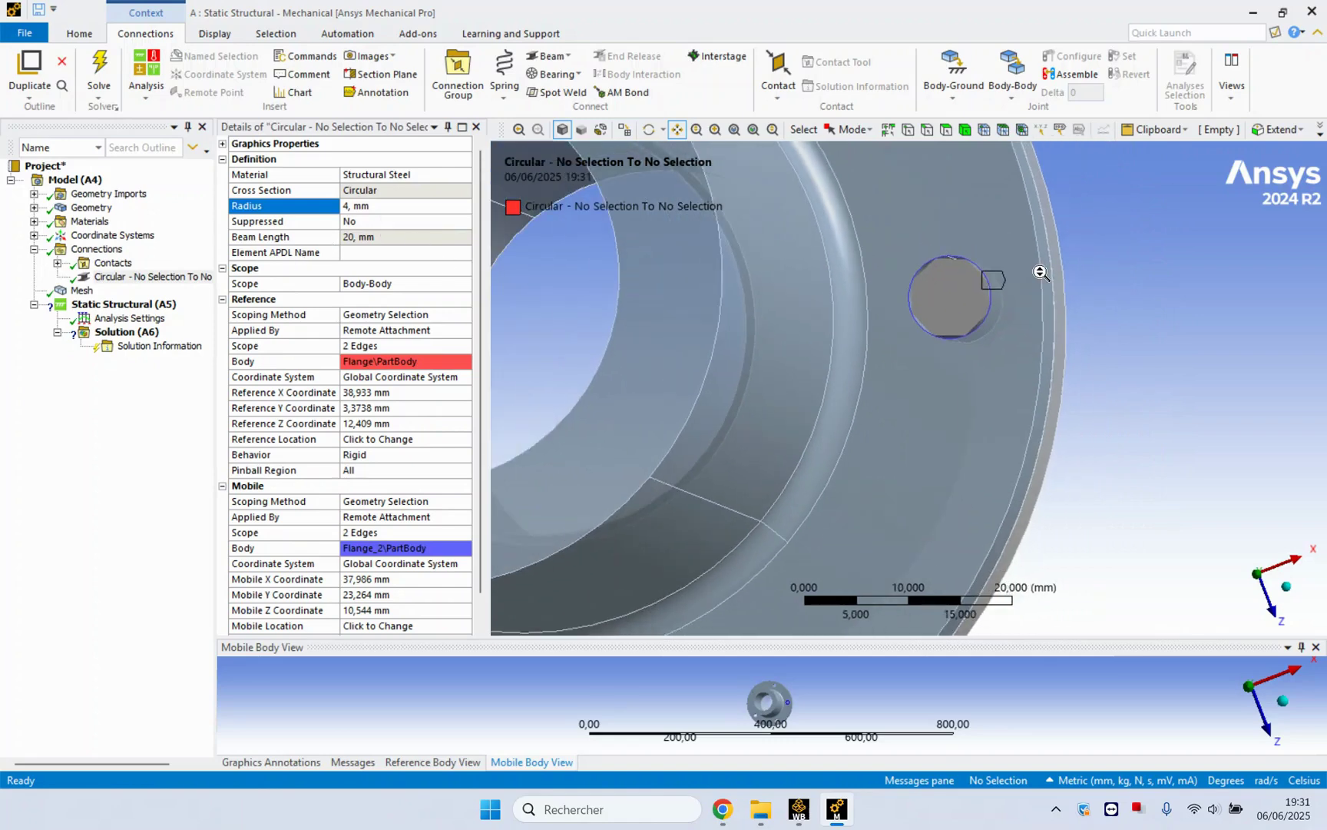
{"action": "middle_click_drag", "start_coordinate": [1022, 275], "coordinate": [845, 267]}
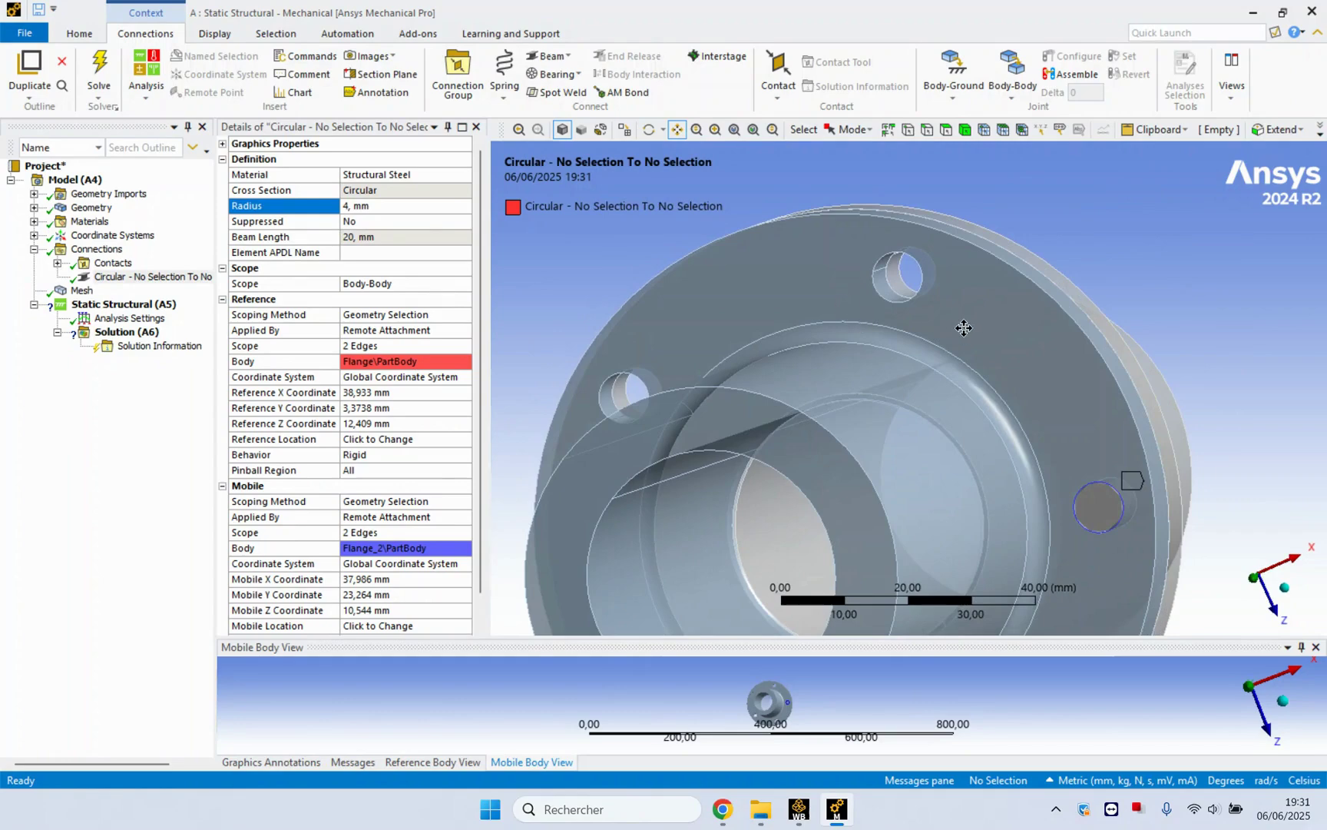
{"action": "middle_click_drag", "start_coordinate": [963, 326], "coordinate": [684, 359]}
{"action": "middle_click_drag", "start_coordinate": [884, 415], "coordinate": [584, 345]}
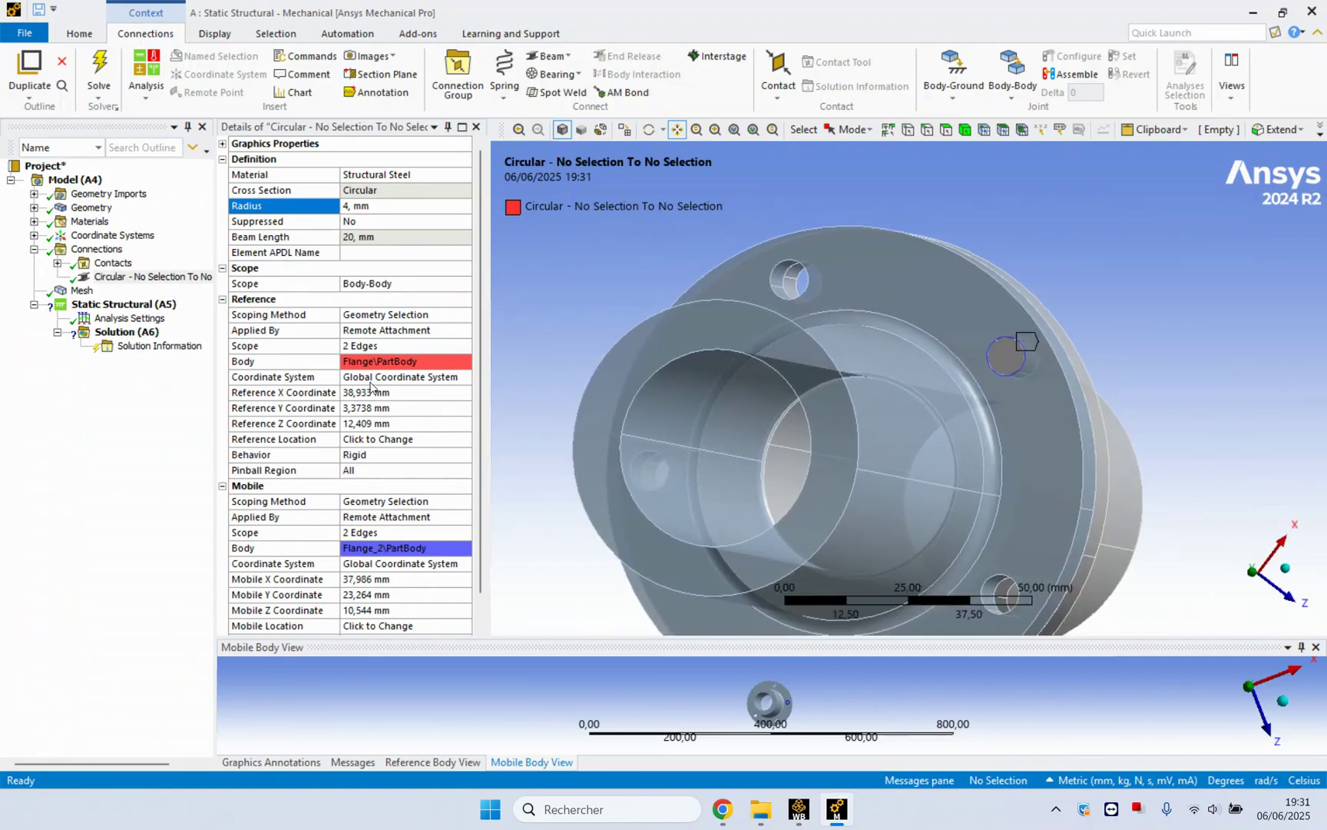
{"action": "right_click", "coordinate": [115, 276]}
{"action": "mouse_move", "coordinate": [136, 291]}
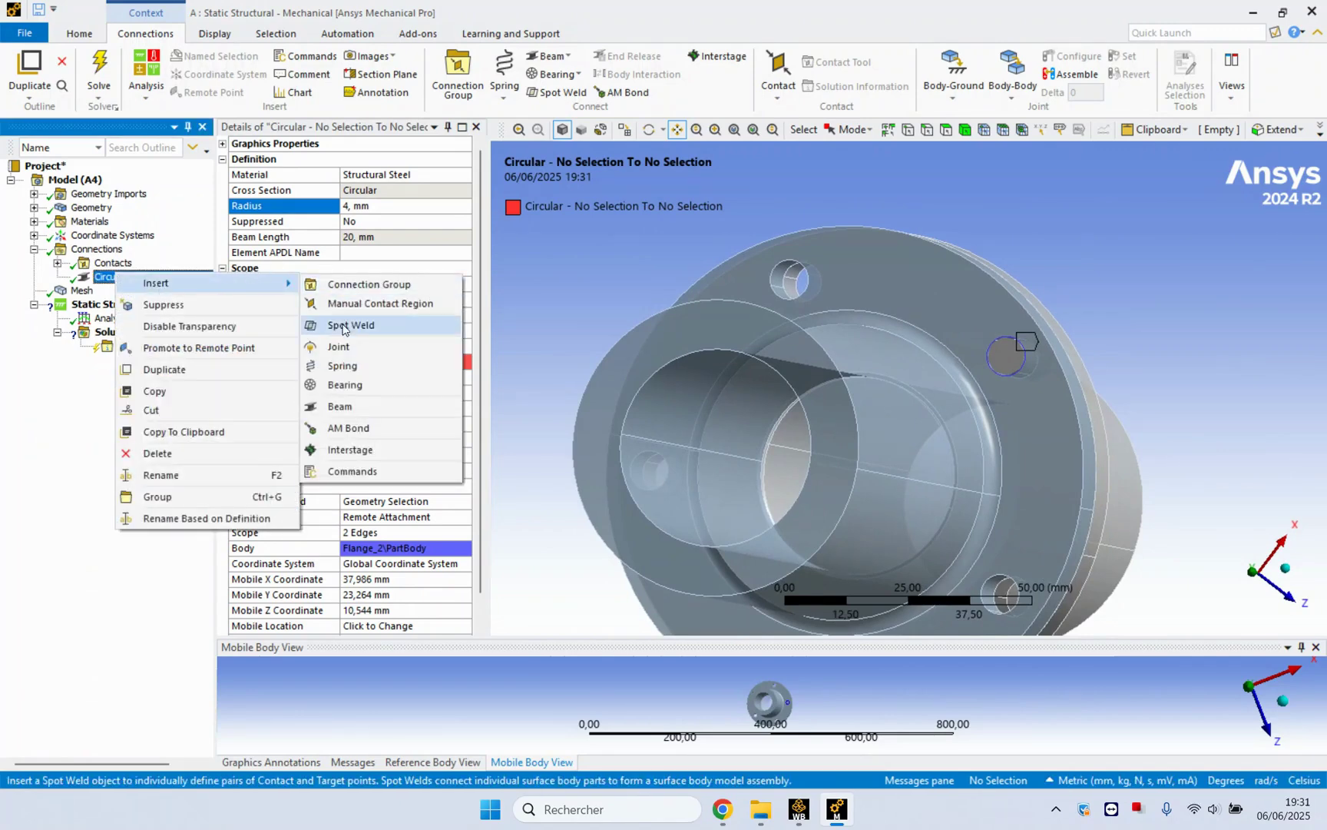
{"action": "left_click", "coordinate": [335, 407]}
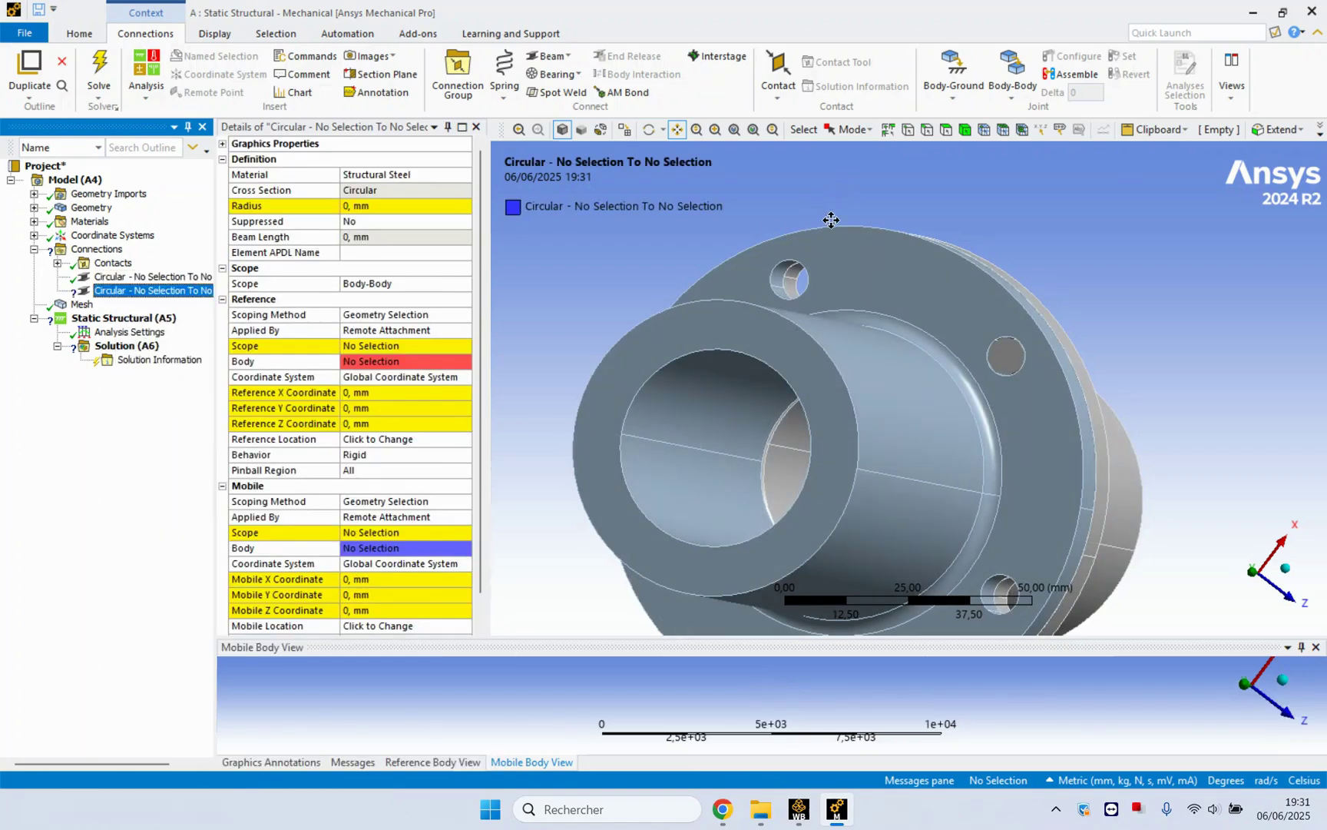
Scope the second beam's reference side to both edges of the neighbouring bolt hole on the blue flange's outer face.
{"action": "mouse_move", "coordinate": [813, 243]}
{"action": "middle_mouse_down"}
{"action": "mouse_move", "coordinate": [845, 254]}
{"action": "mouse_move", "coordinate": [806, 252]}
{"action": "middle_mouse_up"}
{"action": "left_click_drag", "start_coordinate": [806, 251], "coordinate": [891, 288]}
{"action": "scroll", "coordinate": [892, 278], "scroll_direction": "up", "scroll_amount": 2}
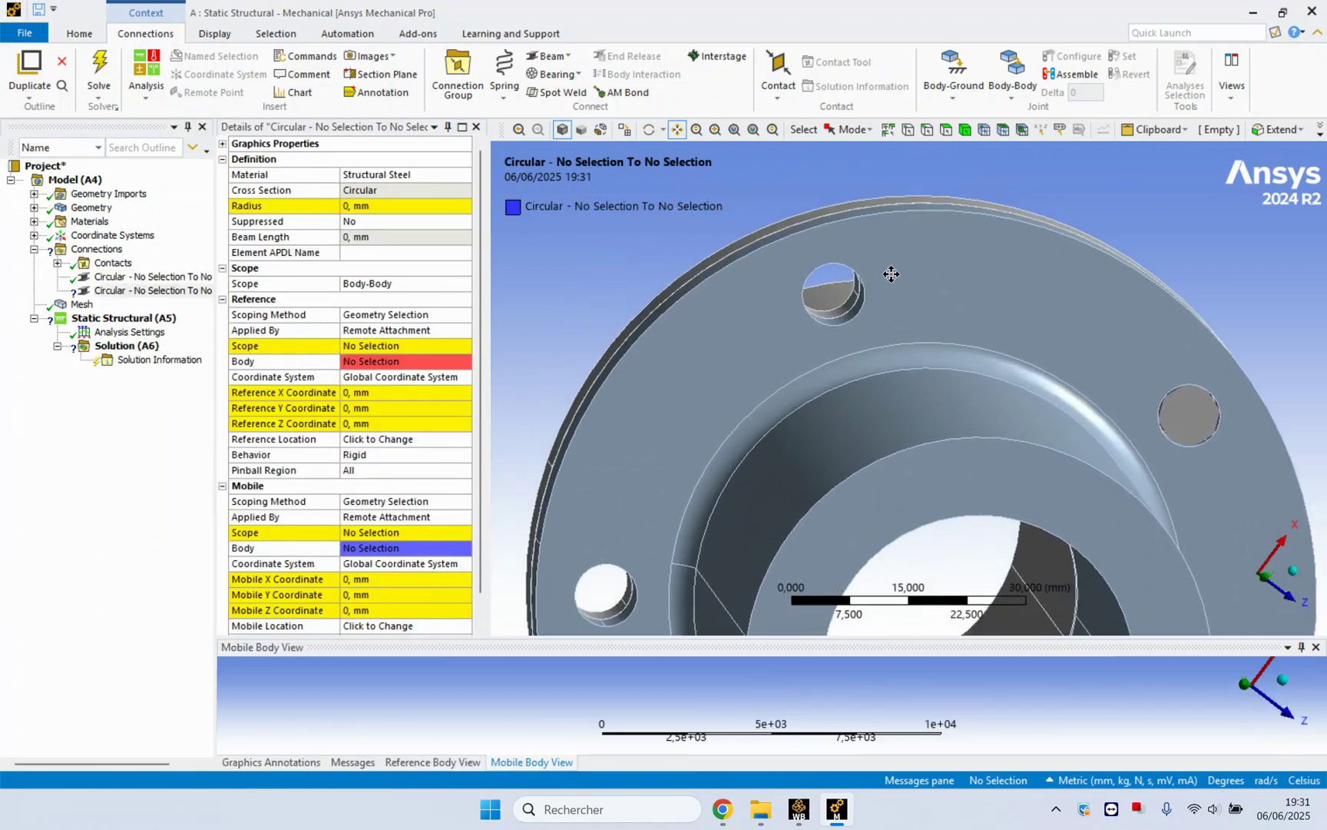
{"action": "left_click", "coordinate": [934, 129]}
{"action": "left_click", "coordinate": [847, 332]}
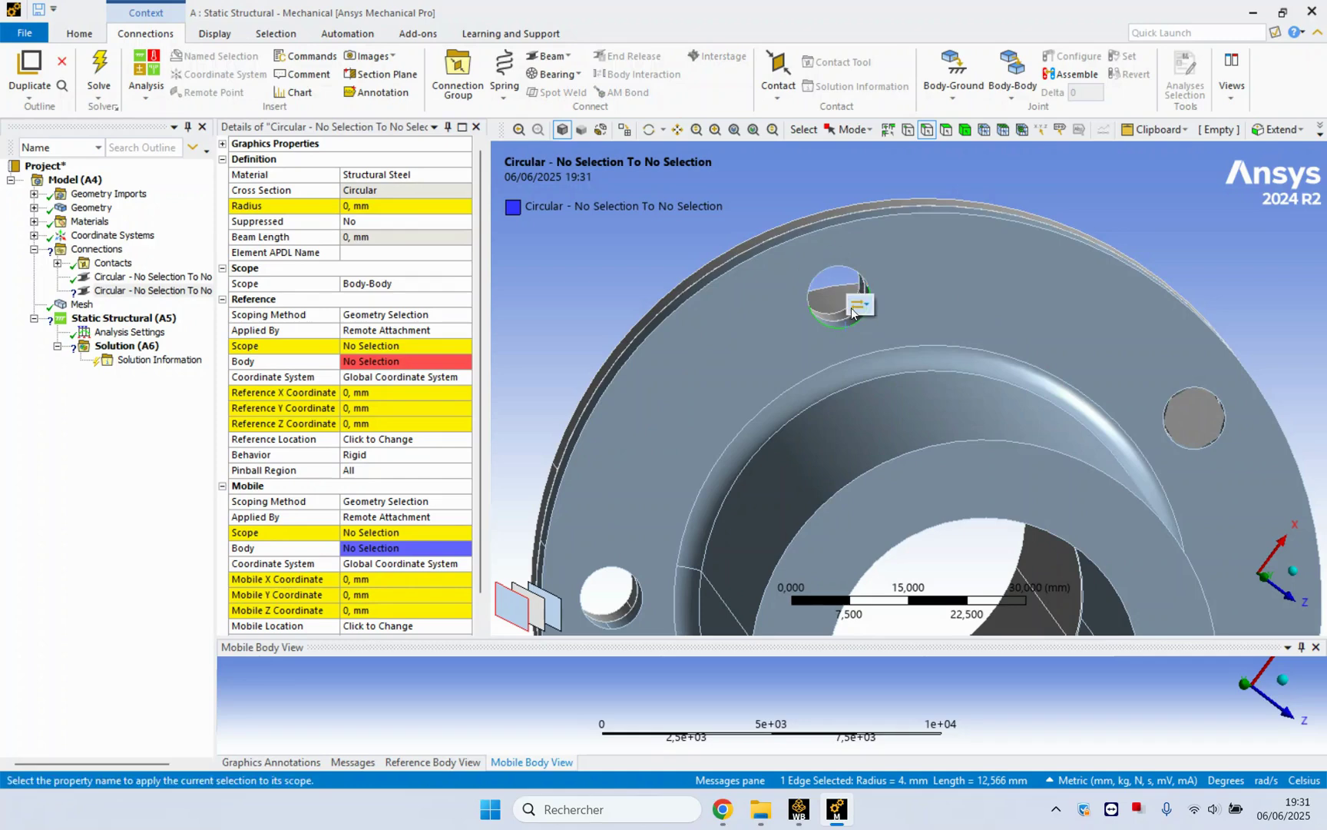
{"action": "mouse_move", "coordinate": [858, 305]}
{"action": "left_click", "coordinate": [916, 307]}
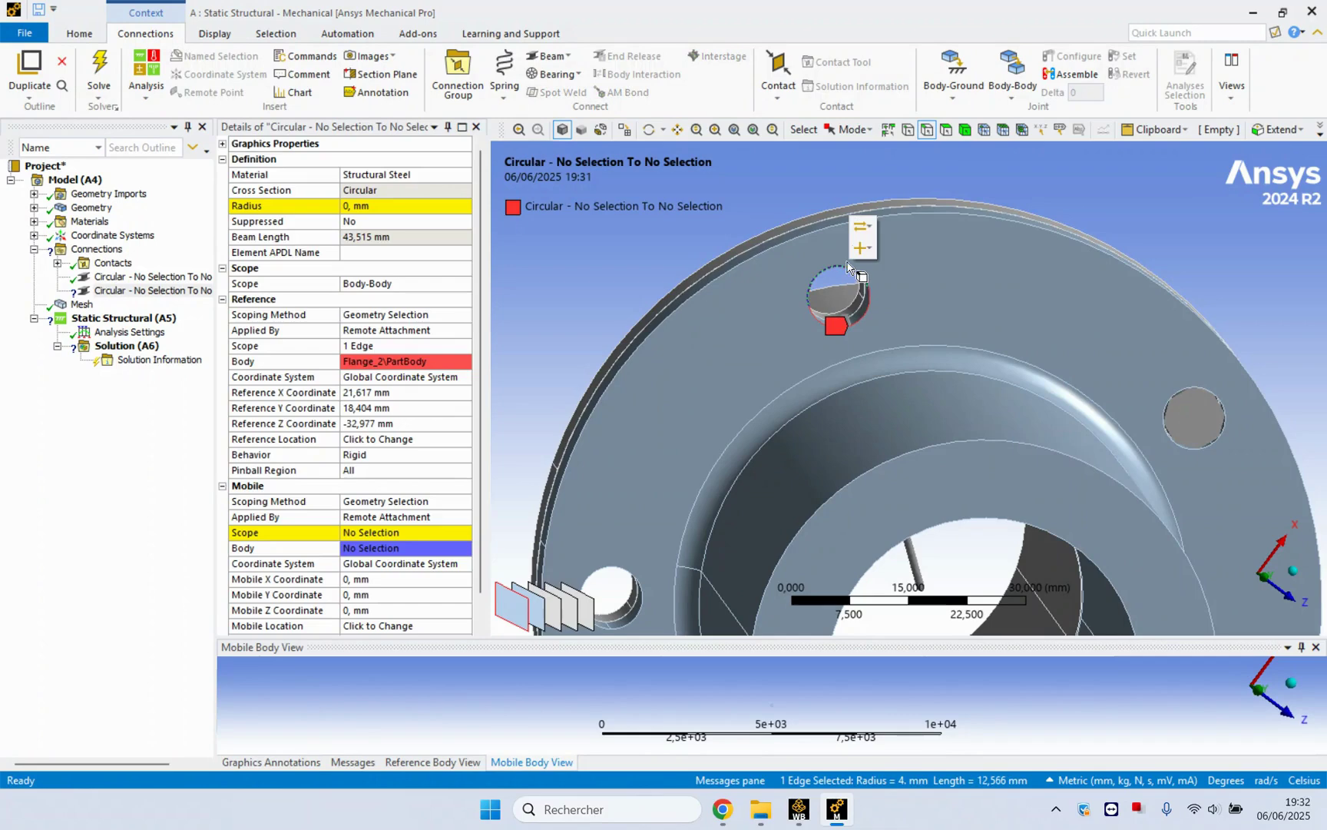
{"action": "mouse_move", "coordinate": [860, 235]}
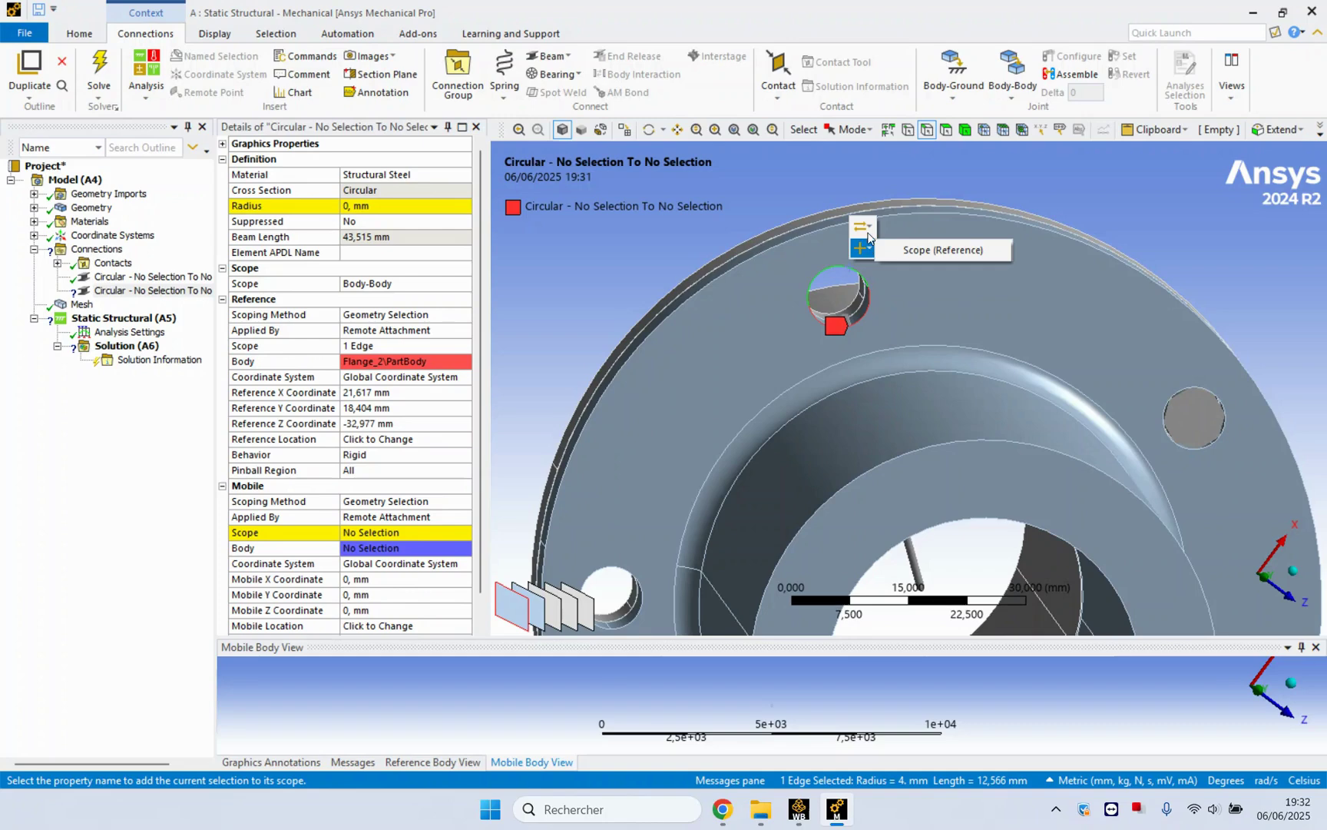
{"action": "left_click", "coordinate": [891, 250]}
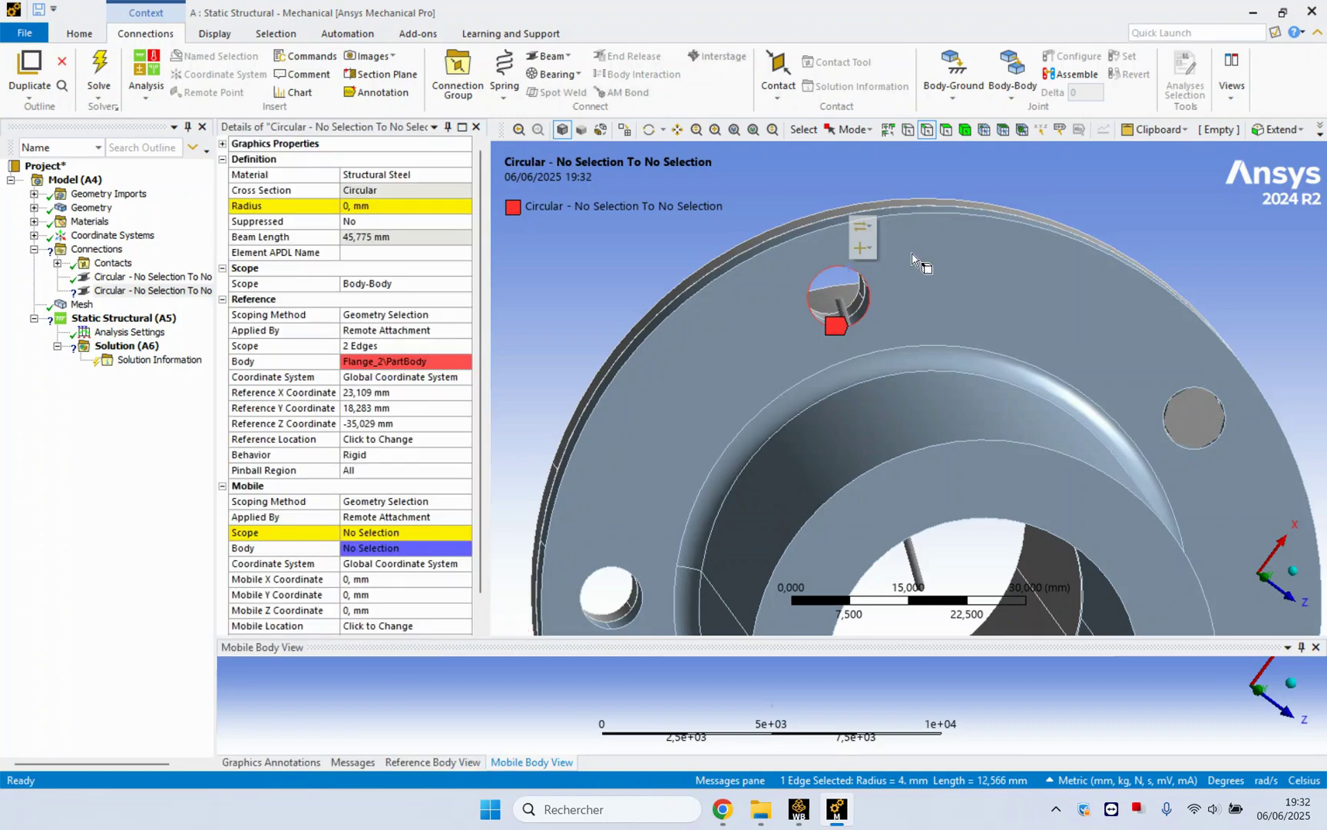
Reapply the second beam's reference scope, assigning one edge of its blue-flange bolt hole and adding the hole's other edge.
{"action": "mouse_move", "coordinate": [858, 223]}
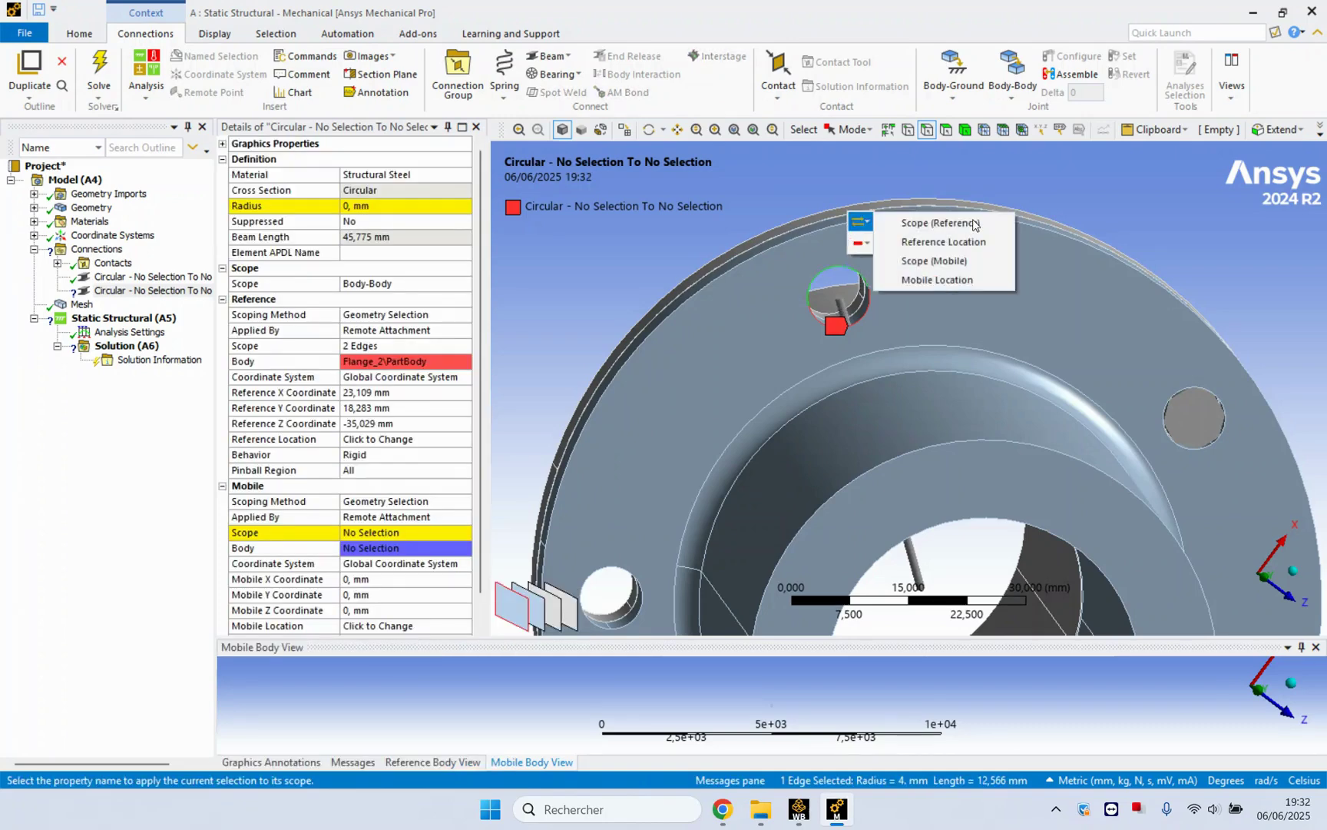
{"action": "left_click", "coordinate": [975, 221]}
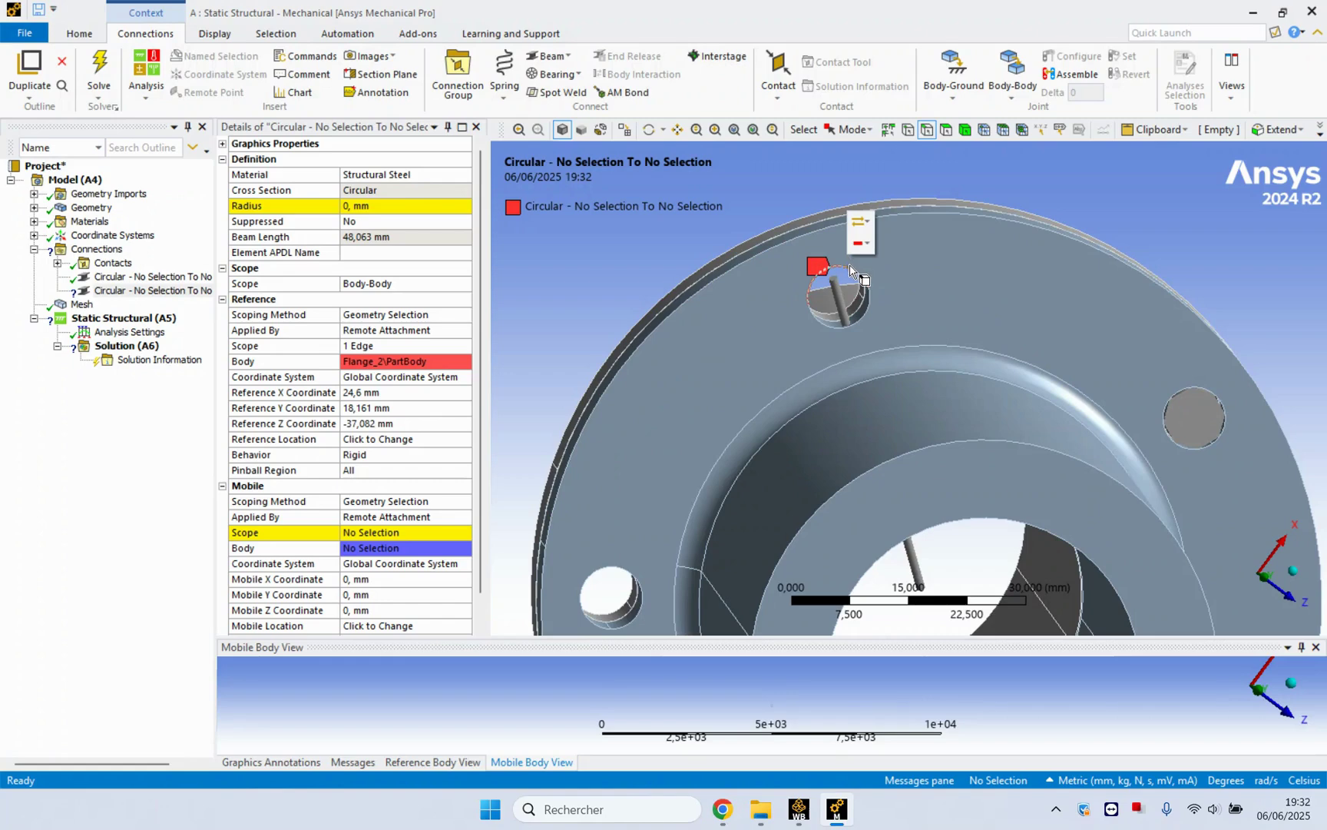
{"action": "left_click", "coordinate": [867, 302]}
{"action": "left_click", "coordinate": [875, 282]}
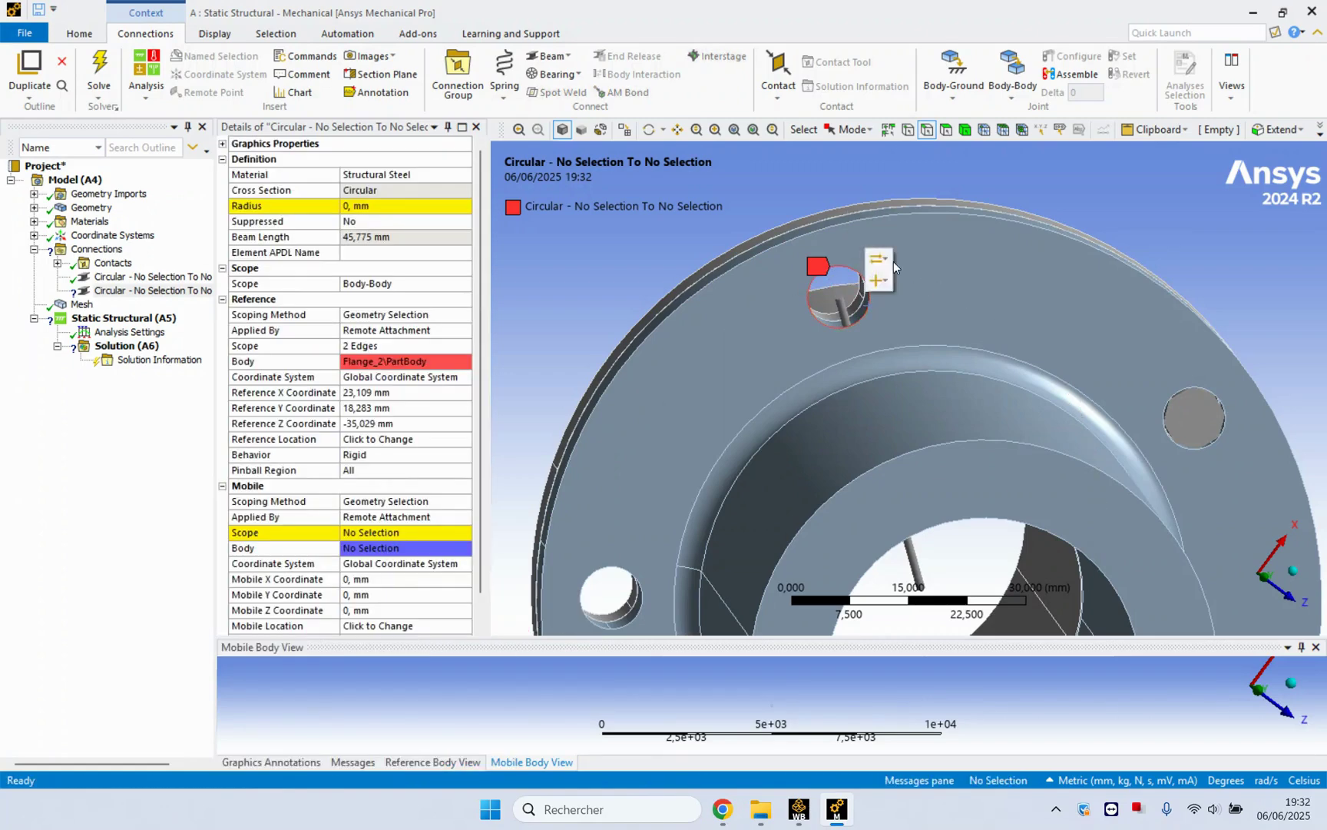
Scope the second beam's mobile side to both edges of the matching bolt hole on the grey flange's outer face.
{"action": "middle_click_drag", "start_coordinate": [876, 281], "coordinate": [1100, 437]}
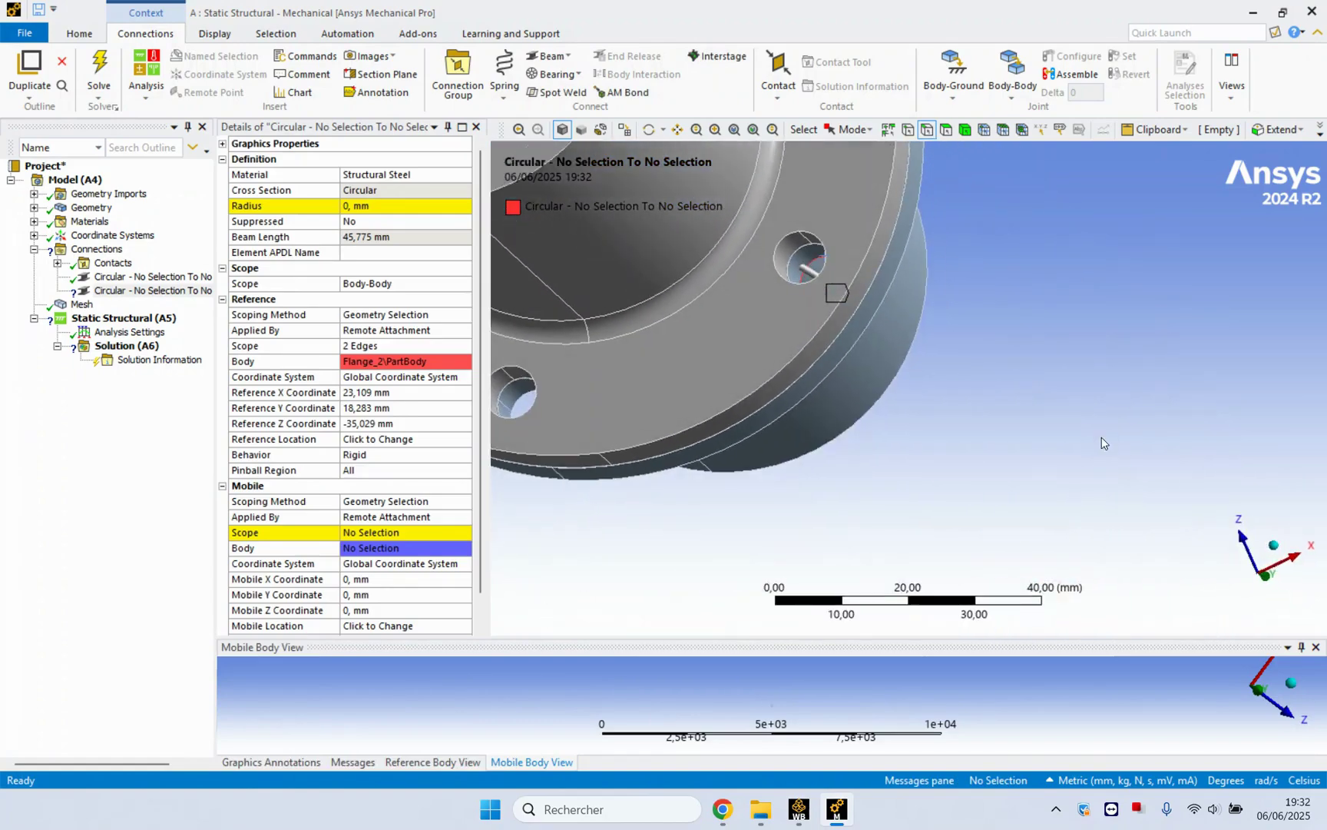
{"action": "scroll", "coordinate": [802, 252], "scroll_direction": "up", "scroll_amount": 1}
{"action": "left_click", "coordinate": [786, 224]}
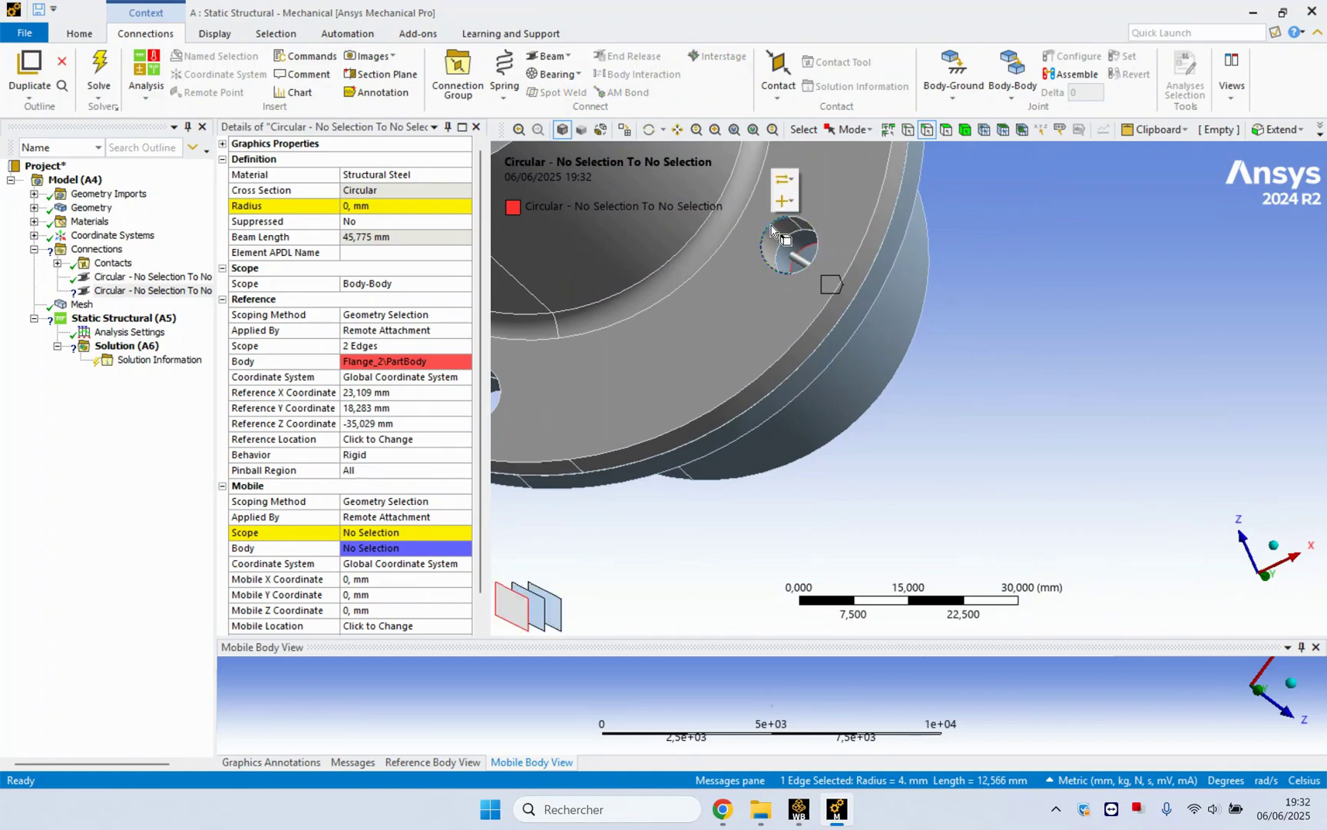
{"action": "left_click", "coordinate": [783, 187]}
{"action": "left_click", "coordinate": [845, 216]}
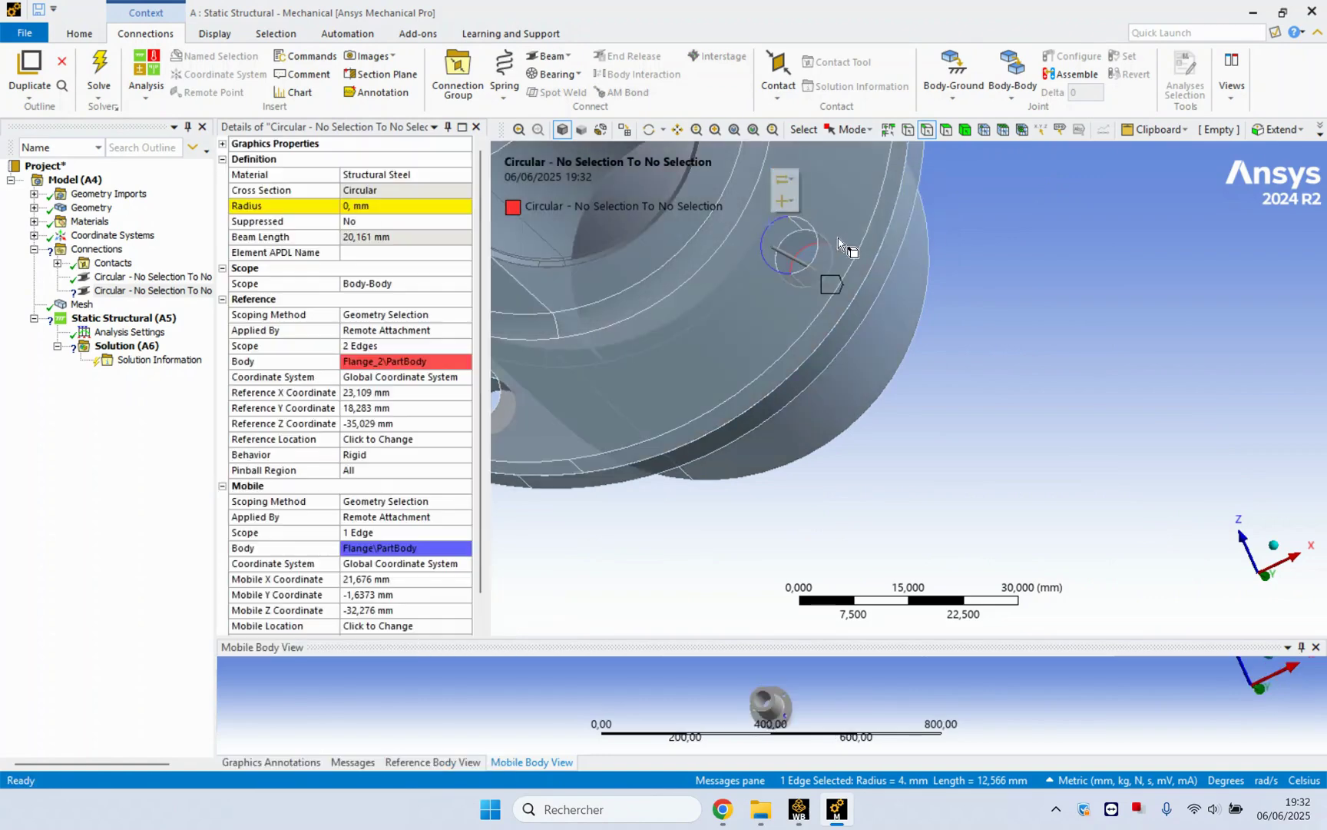
{"action": "scroll", "coordinate": [839, 243], "scroll_direction": "down", "scroll_amount": 1}
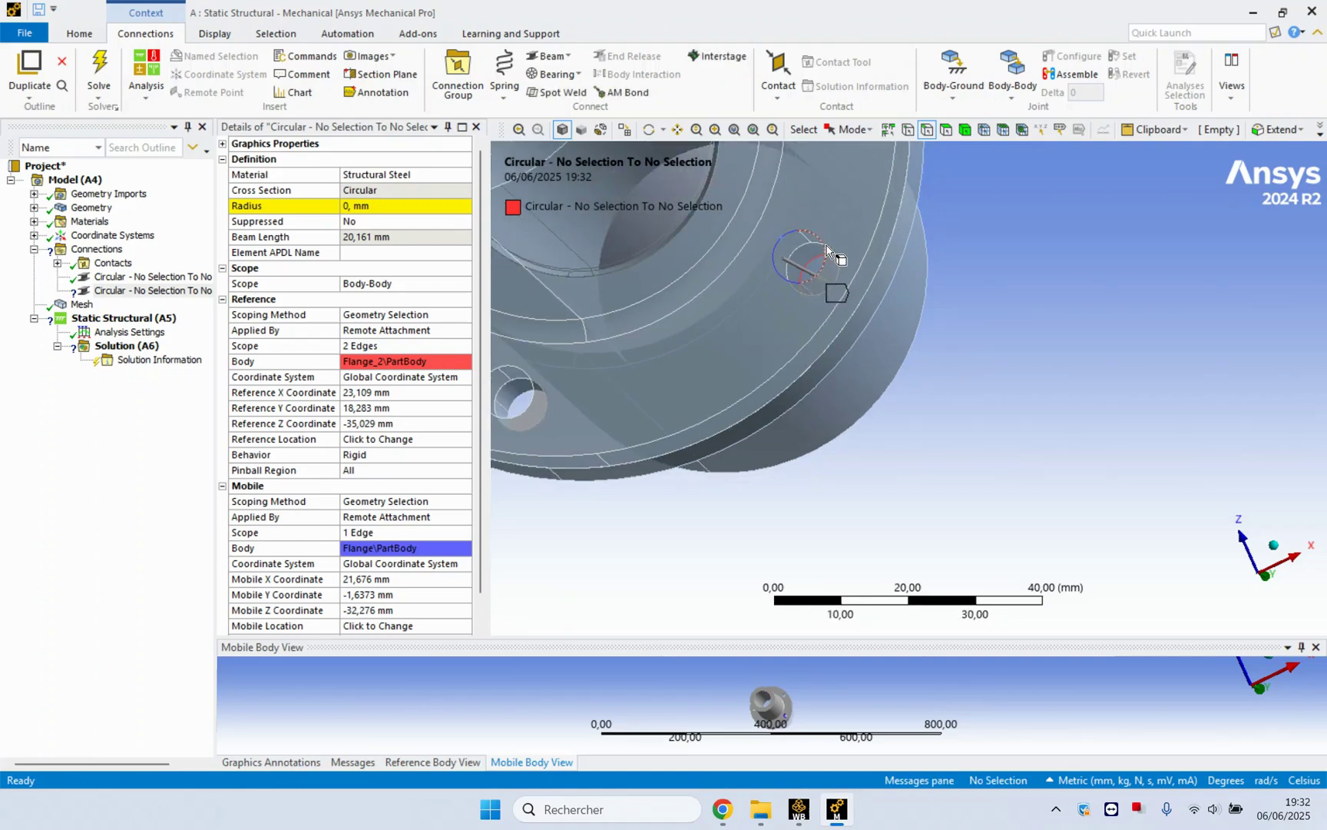
{"action": "left_click", "coordinate": [827, 251]}
{"action": "left_click", "coordinate": [840, 225]}
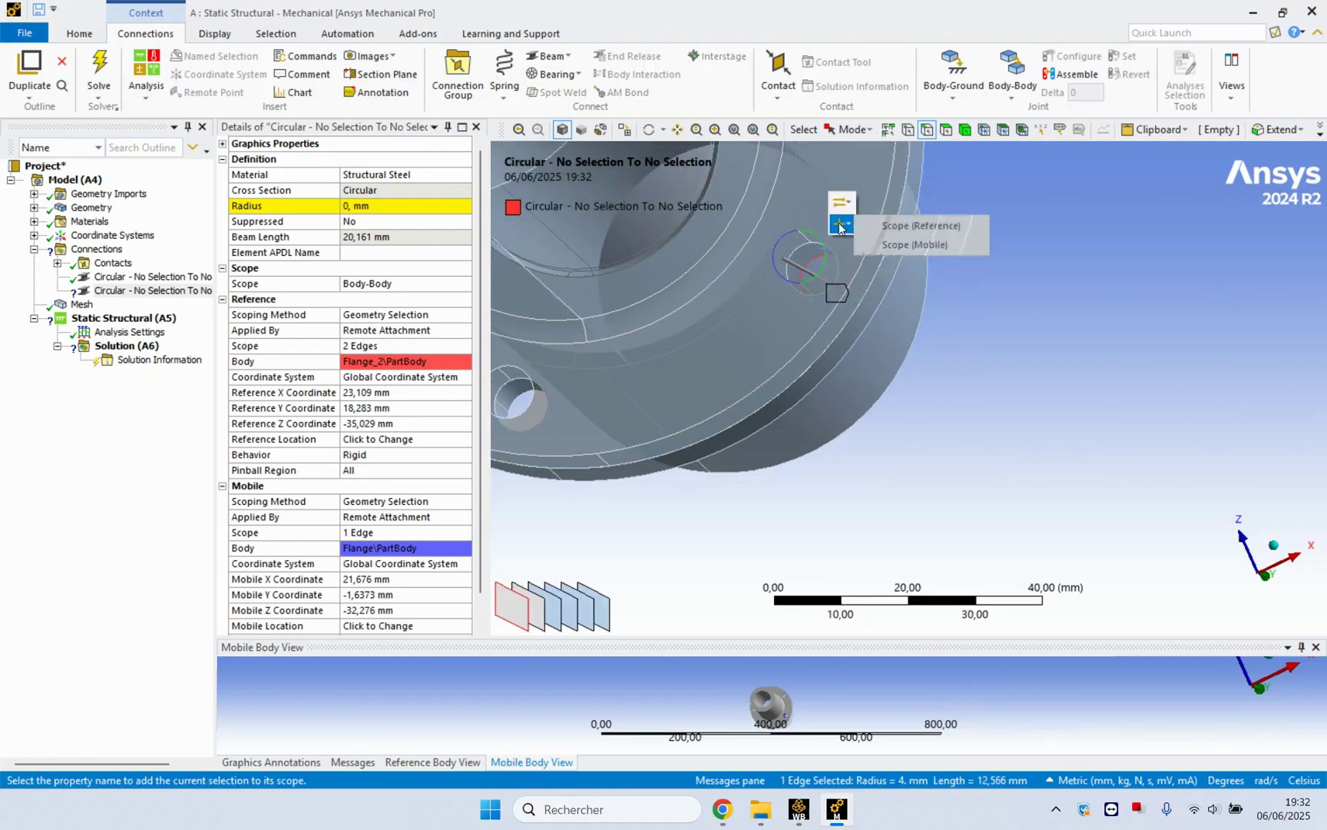
{"action": "left_click", "coordinate": [897, 246]}
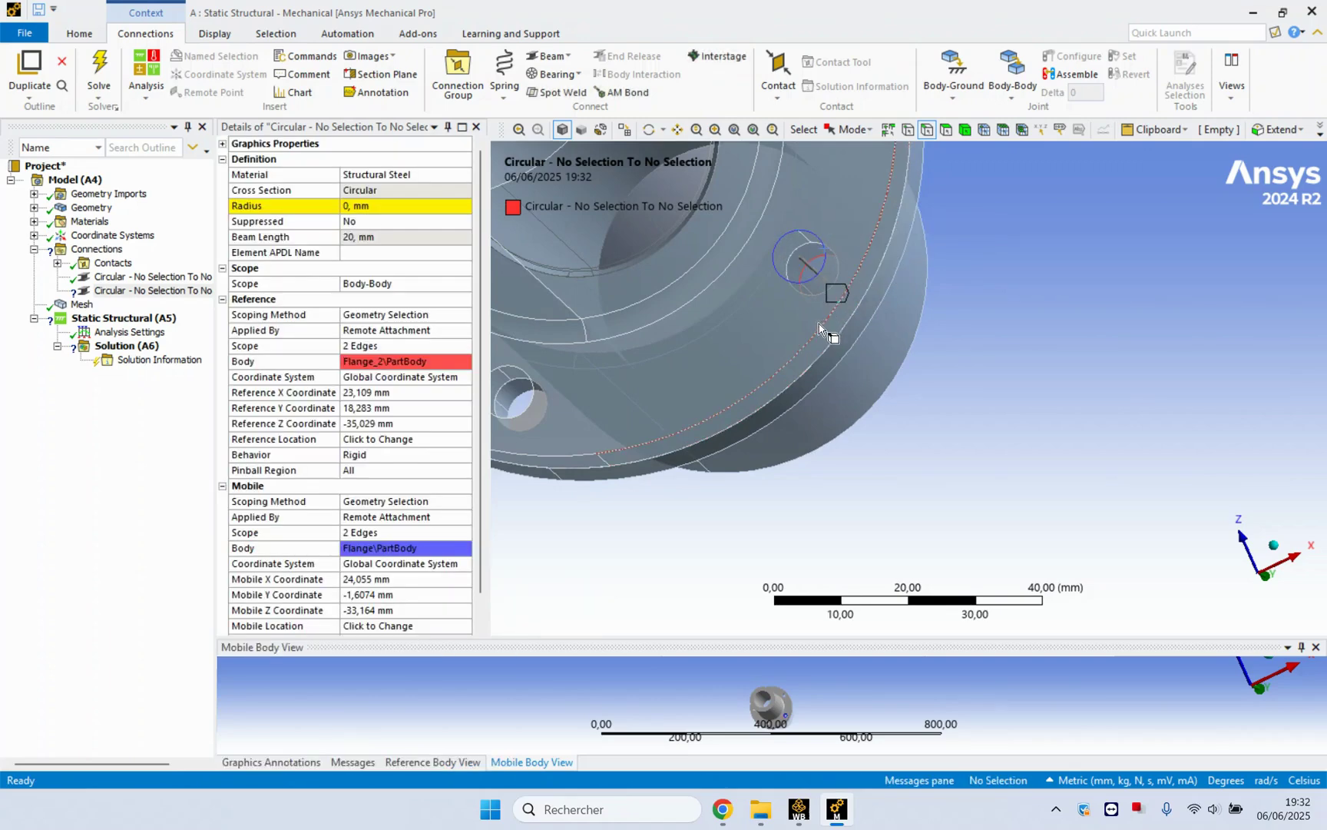
Set the second beam's radius to 4 mm and inspect both beams in the flange joint.
{"action": "middle_click_drag", "start_coordinate": [816, 324], "coordinate": [524, 259]}
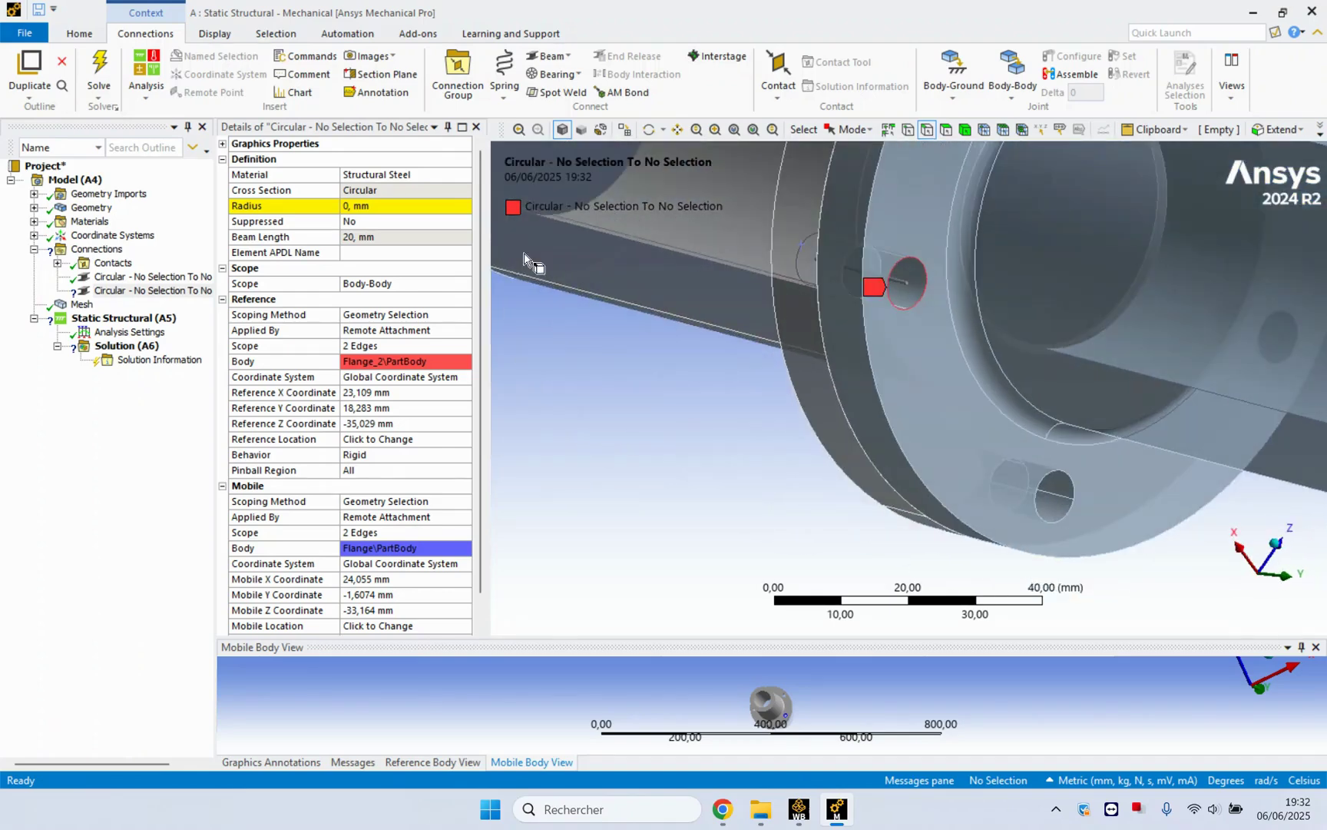
{"action": "middle_click_drag", "start_coordinate": [903, 283], "coordinate": [769, 254]}
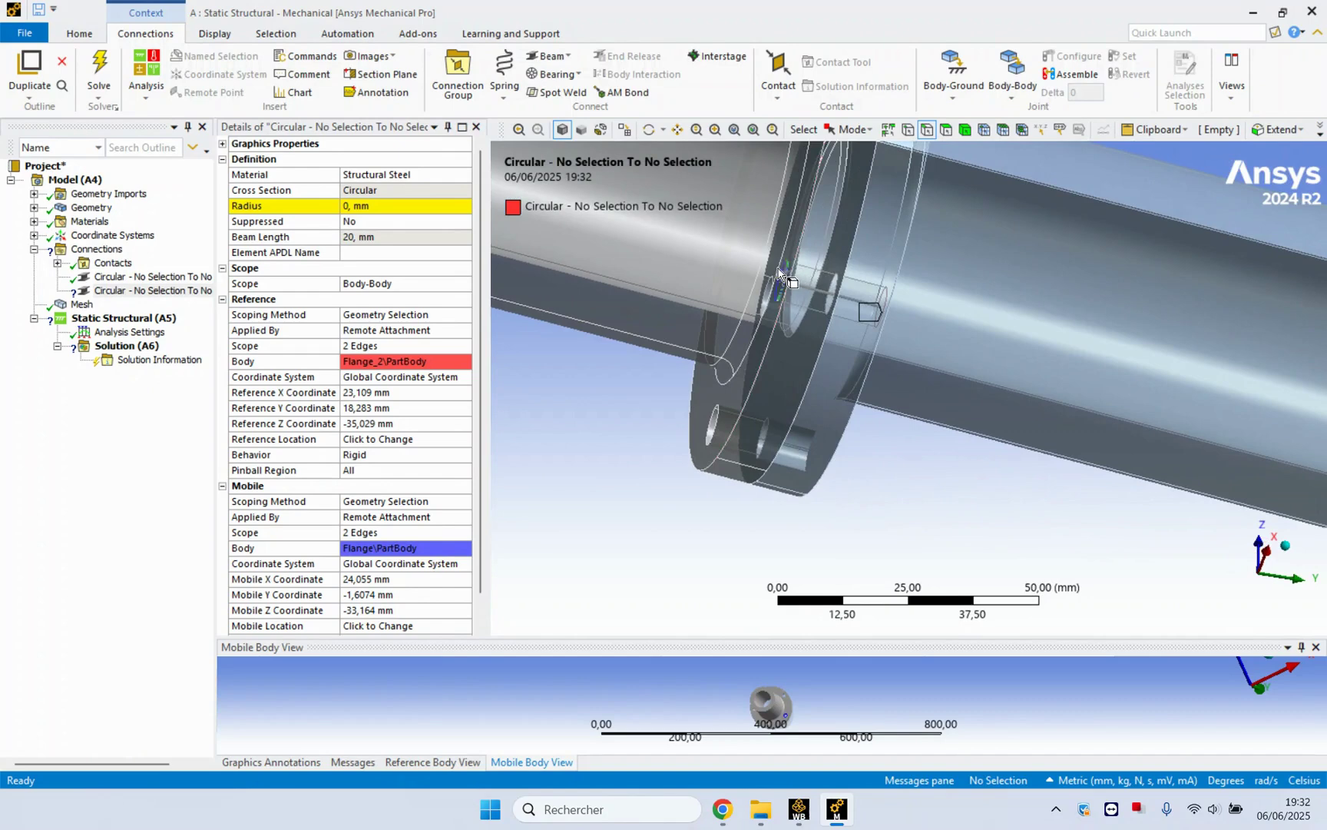
{"action": "left_click", "coordinate": [420, 209]}
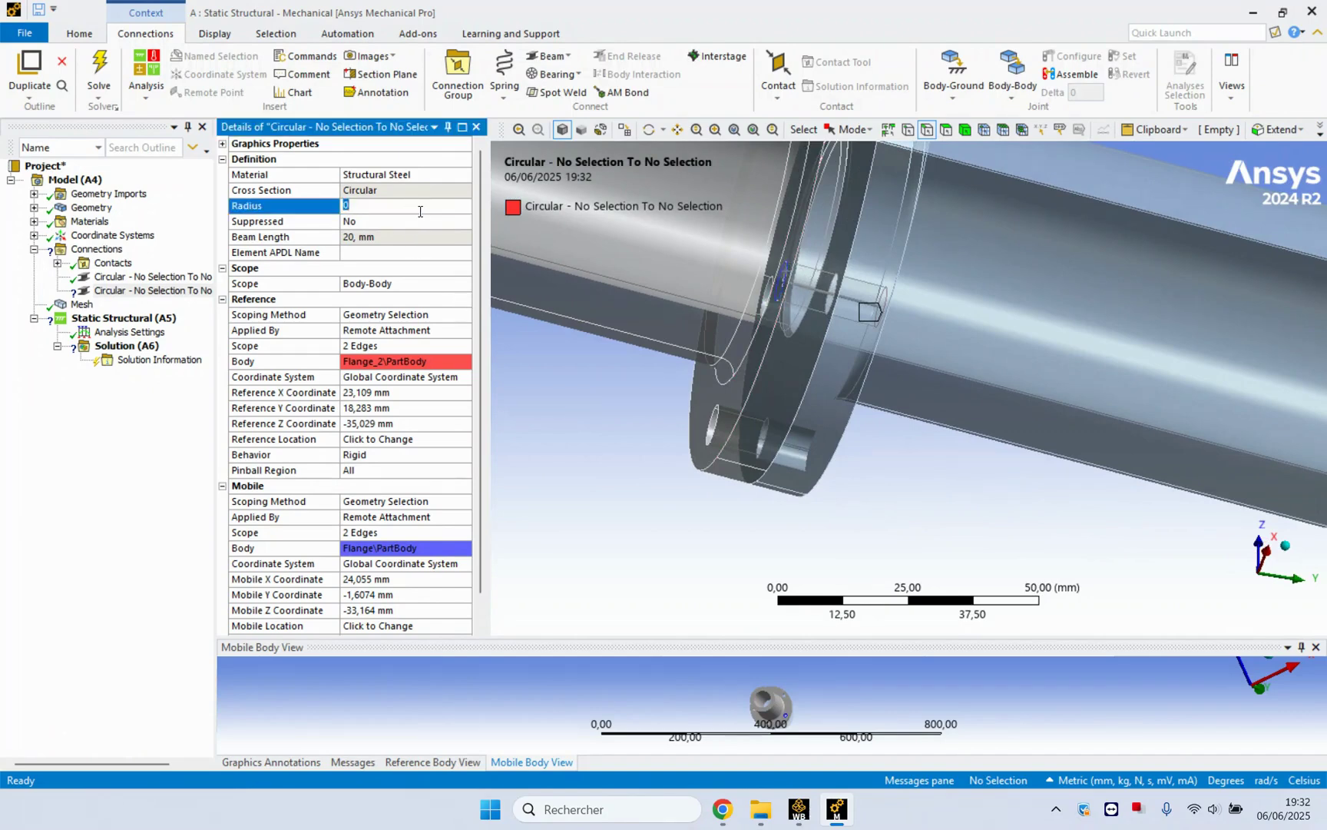
{"action": "key", "text": "Return"}
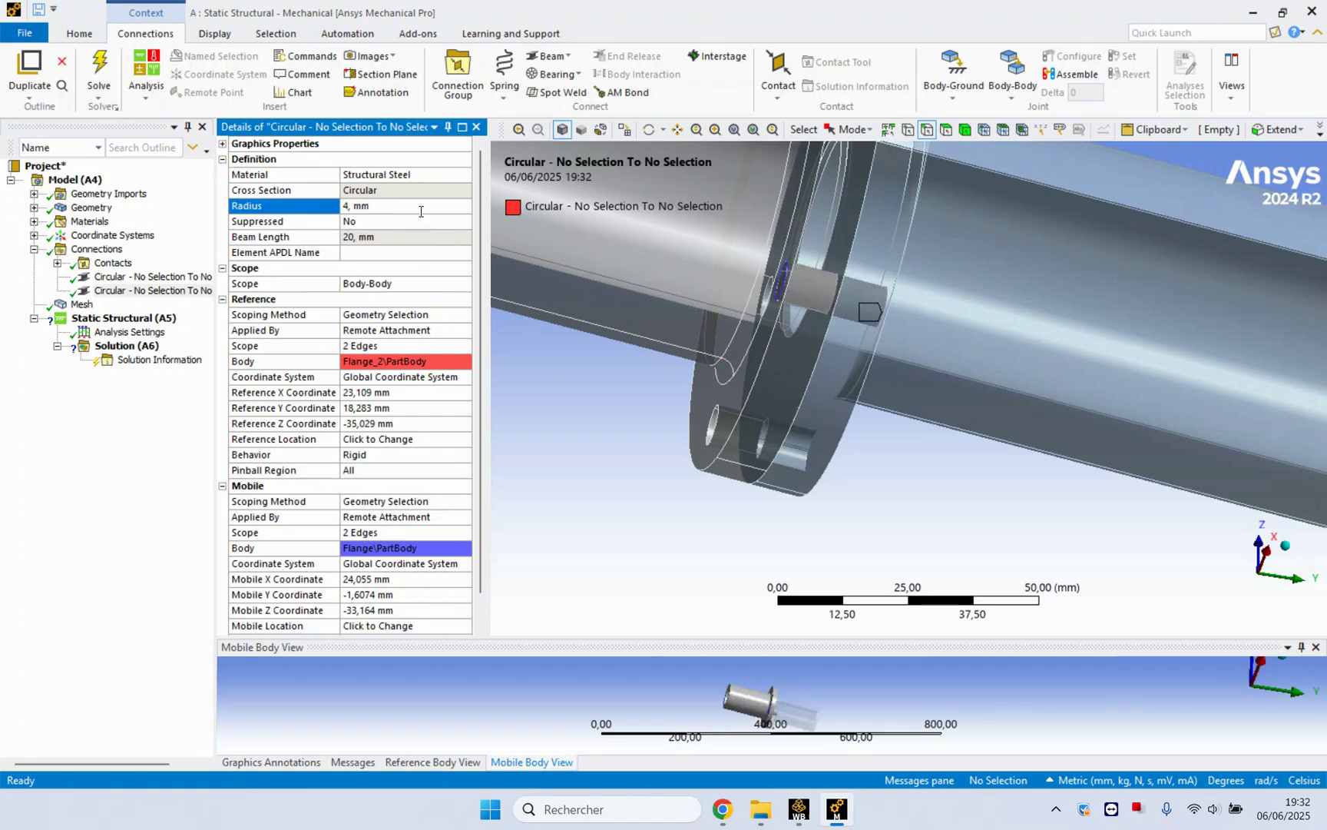
{"action": "mouse_move", "coordinate": [691, 307]}
{"action": "middle_mouse_down"}
{"action": "mouse_move", "coordinate": [768, 284]}
{"action": "mouse_move", "coordinate": [879, 331]}
{"action": "mouse_move", "coordinate": [803, 411]}
{"action": "mouse_move", "coordinate": [731, 275]}
{"action": "mouse_move", "coordinate": [702, 302]}
{"action": "middle_mouse_up"}
{"action": "scroll", "coordinate": [1022, 297], "scroll_direction": "down", "scroll_amount": 3}
{"action": "scroll", "coordinate": [1012, 286], "scroll_direction": "up", "scroll_amount": 2}
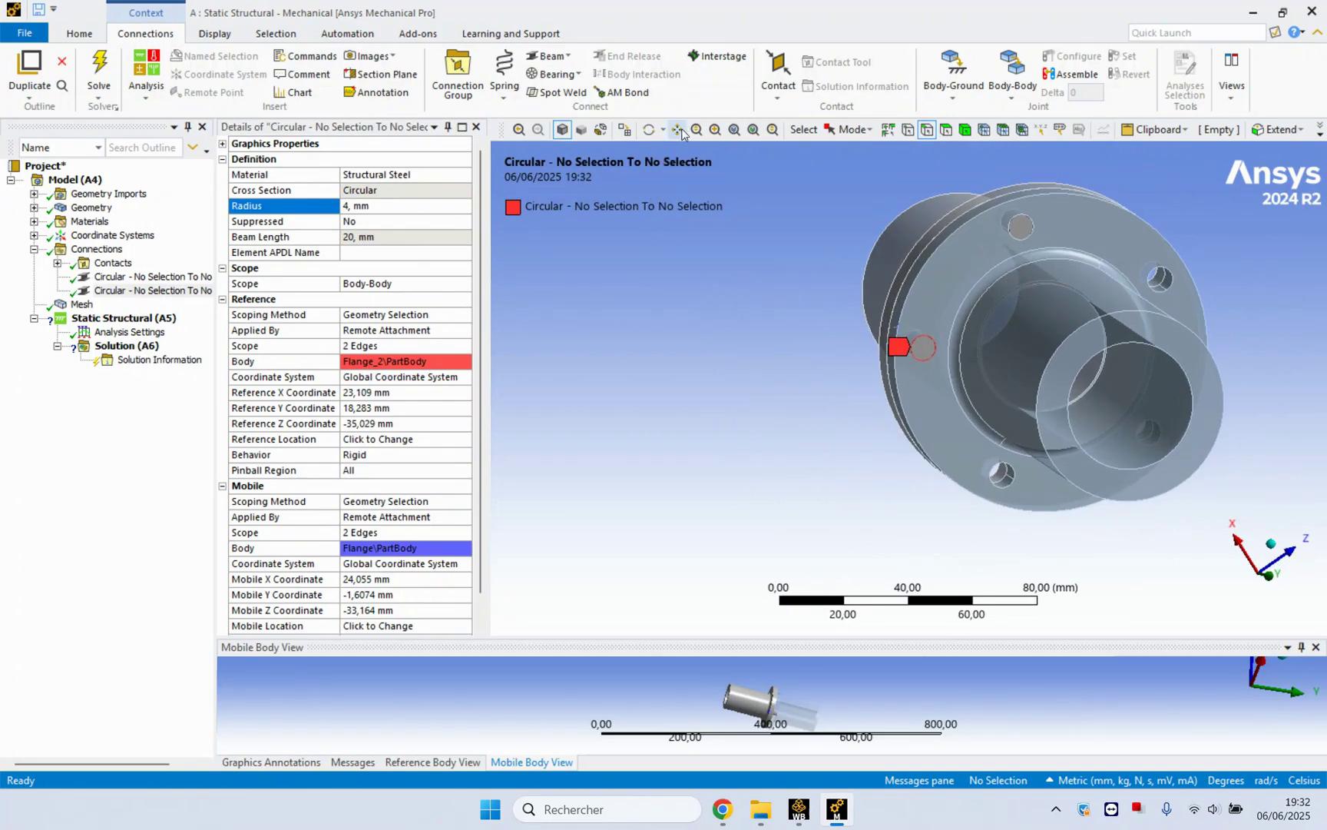
{"action": "middle_click_drag", "start_coordinate": [1014, 220], "coordinate": [688, 271]}
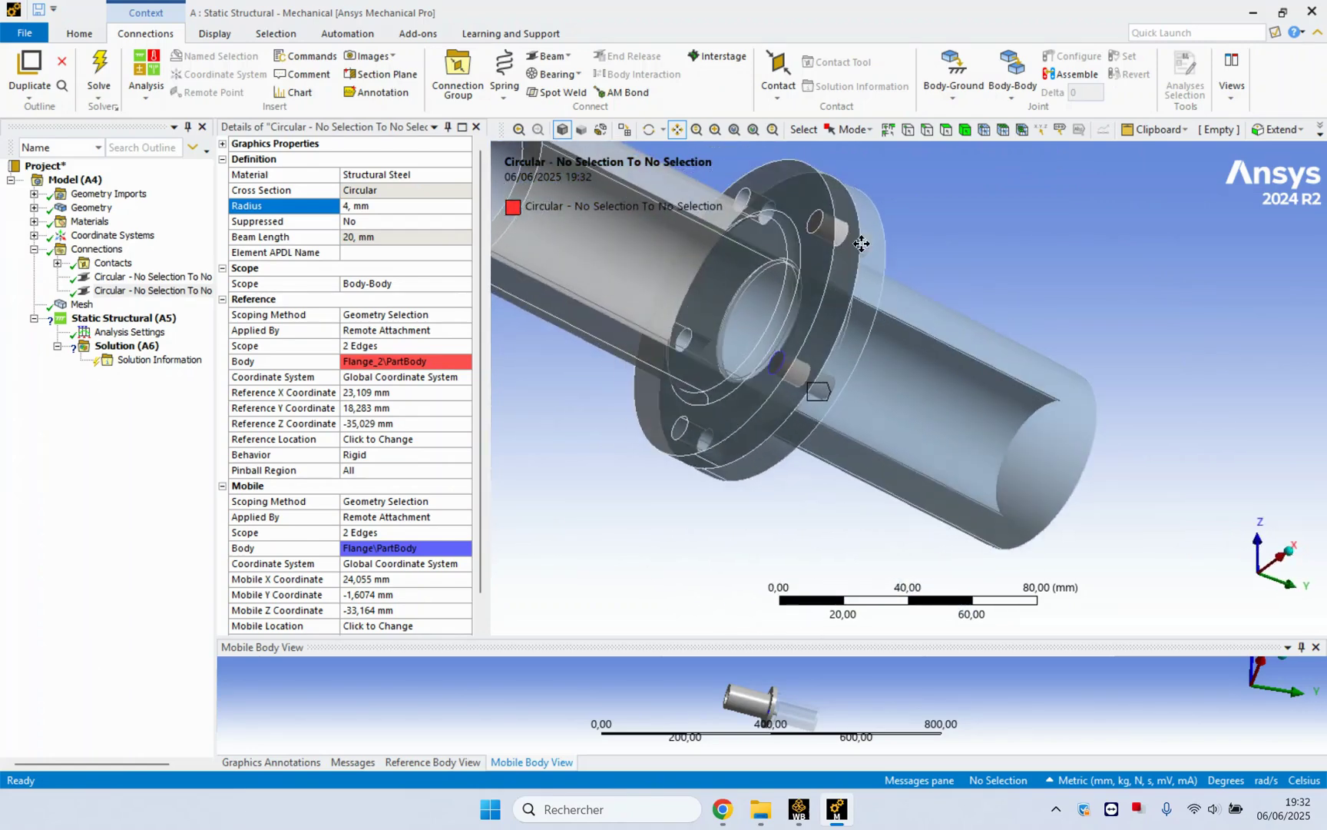
{"action": "middle_click_drag", "start_coordinate": [861, 244], "coordinate": [803, 265]}
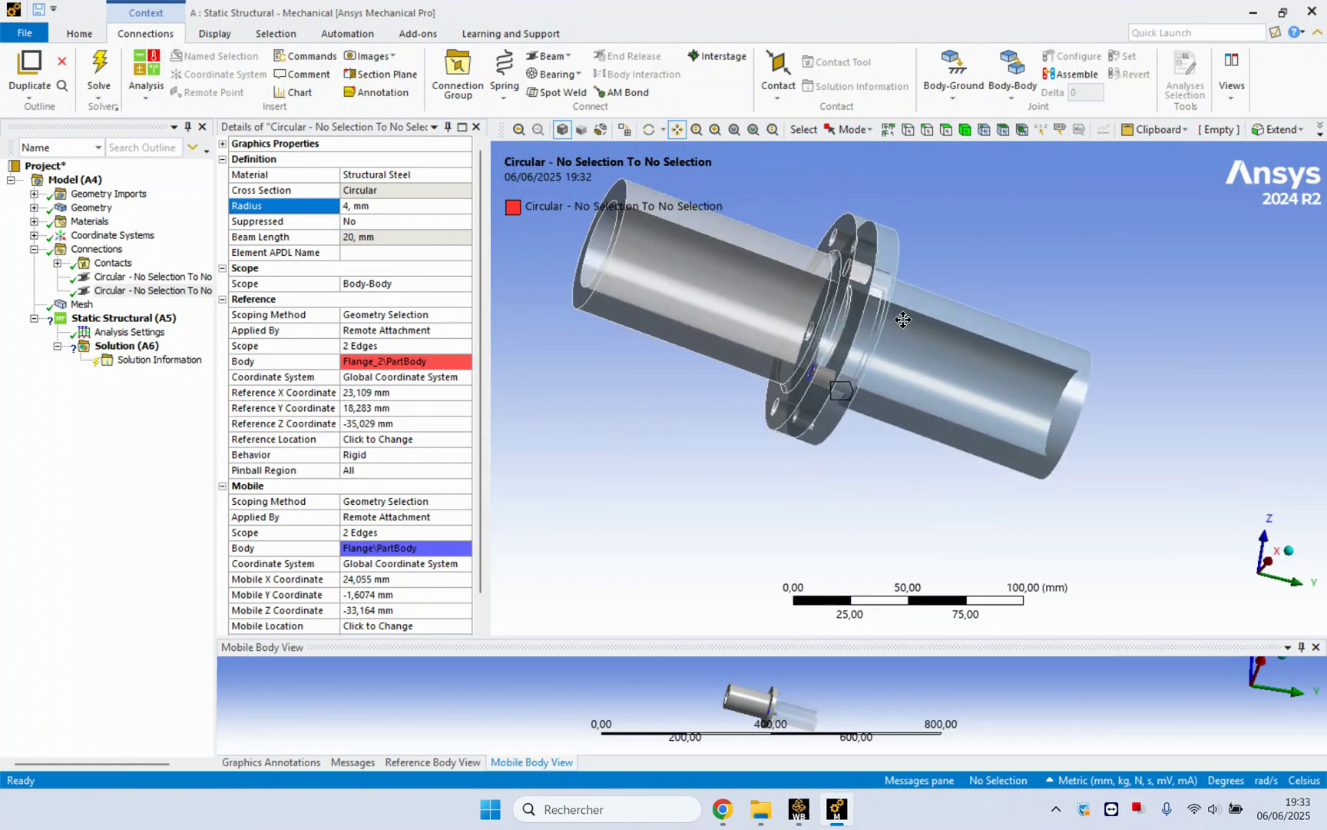